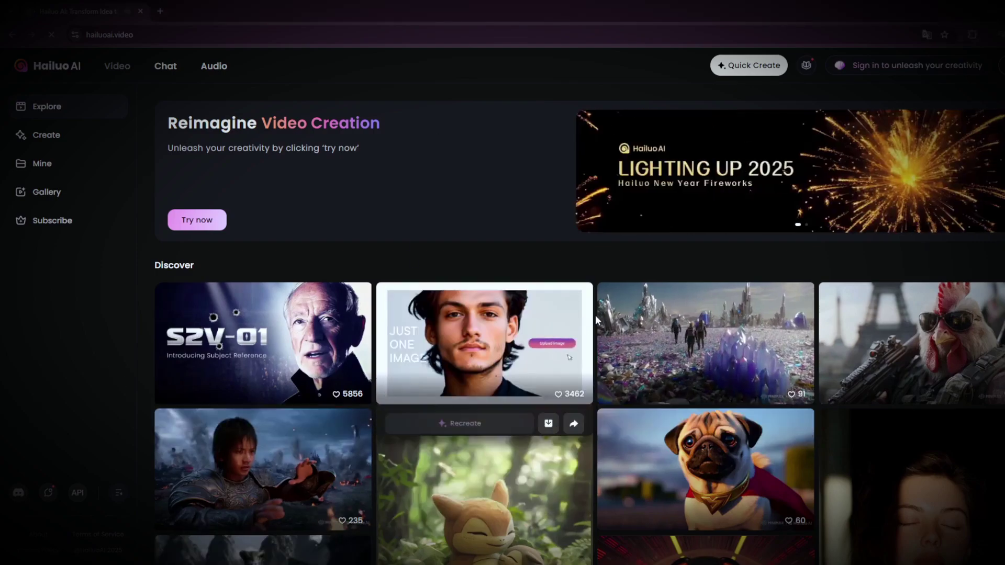
Close the KLING AI Trial Package popup and scroll down the Kling AI home page.
scroll(595, 320, "down", 15)
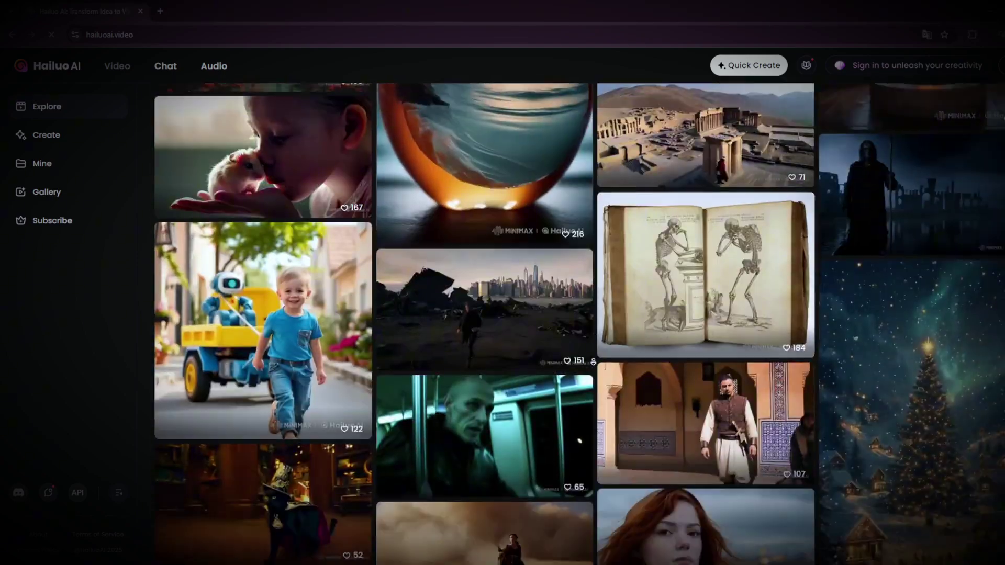
scroll(595, 320, "down", 5)
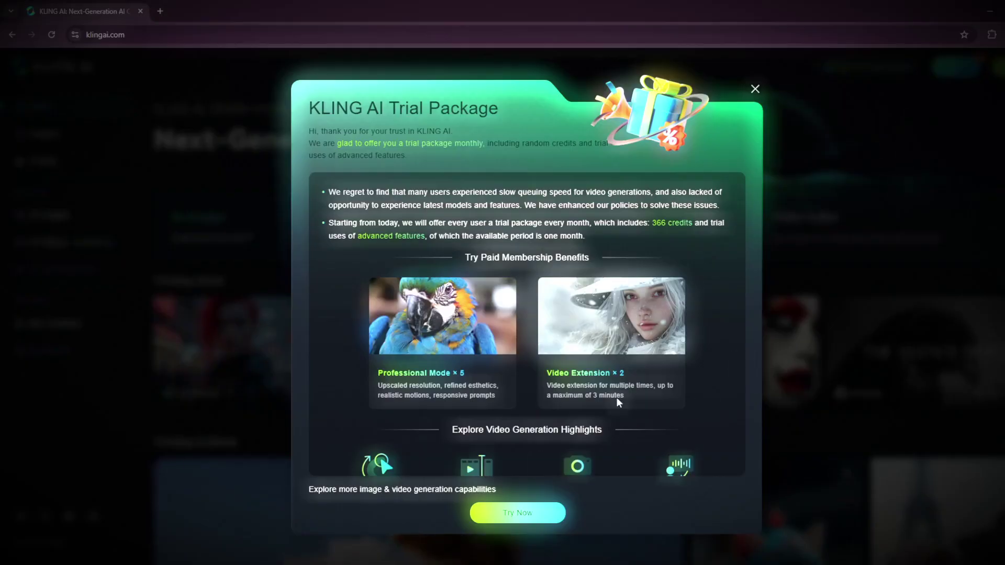
left_click(755, 89)
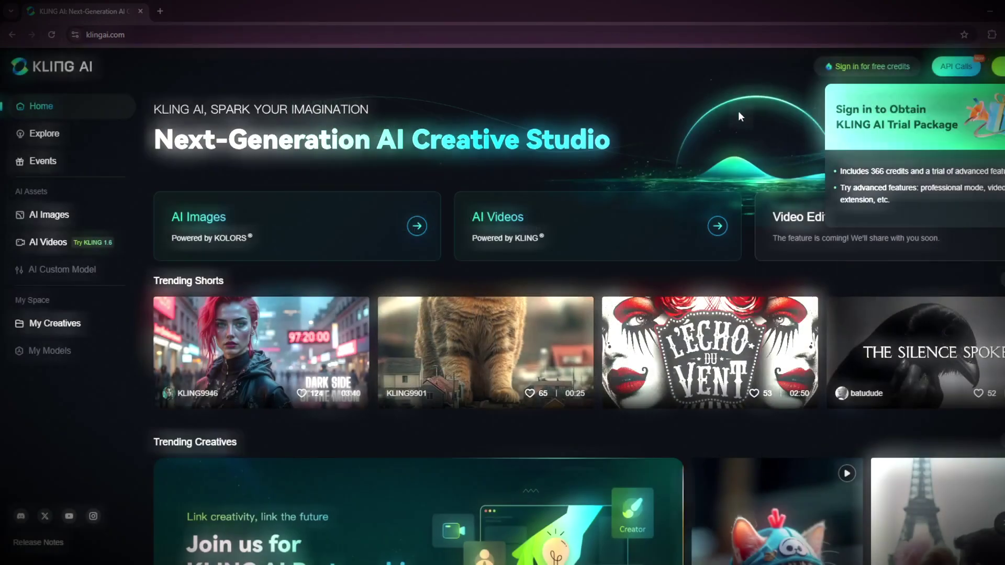
scroll(640, 283, "down", 7)
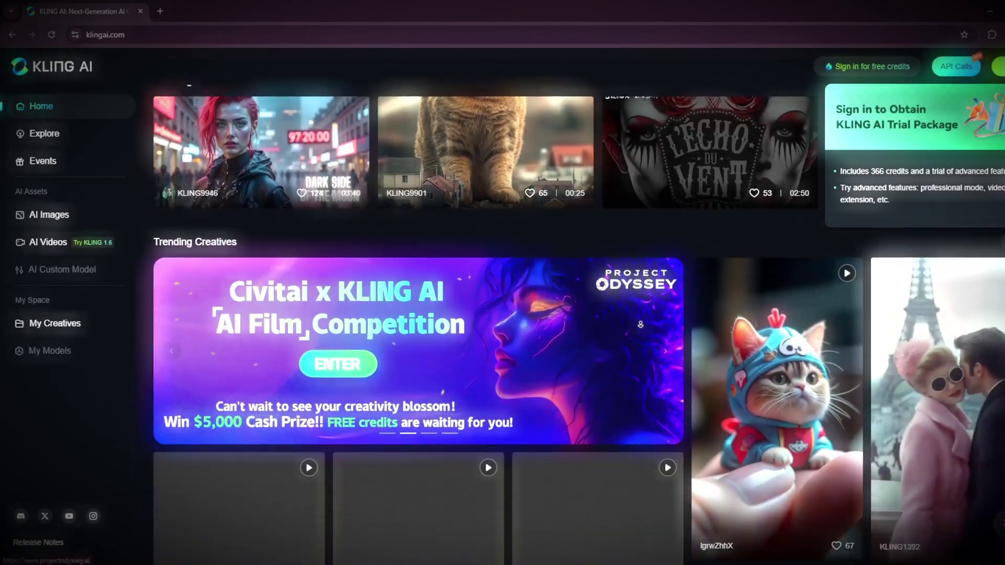
scroll(640, 325, "down", 15)
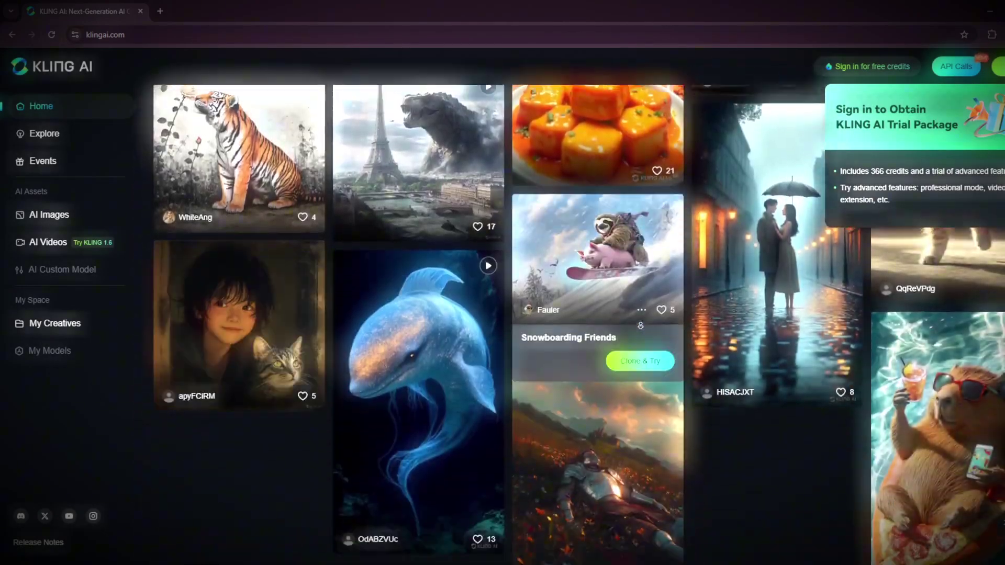
Scroll further down the Kling AI grid of trending shorts and community creatives.
scroll(640, 326, "down", 10)
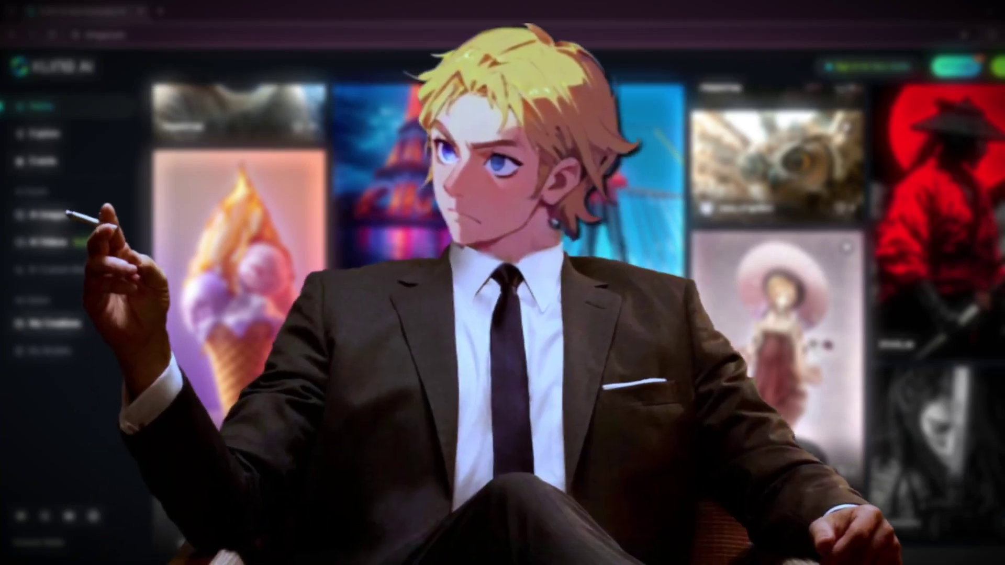
scroll(640, 325, "down", 10)
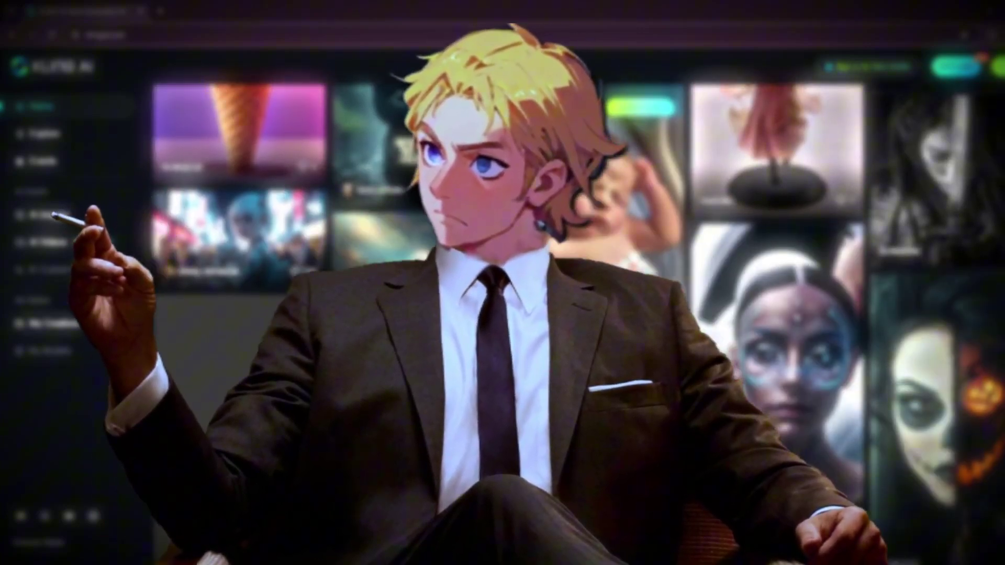
scroll(640, 326, "down", 1)
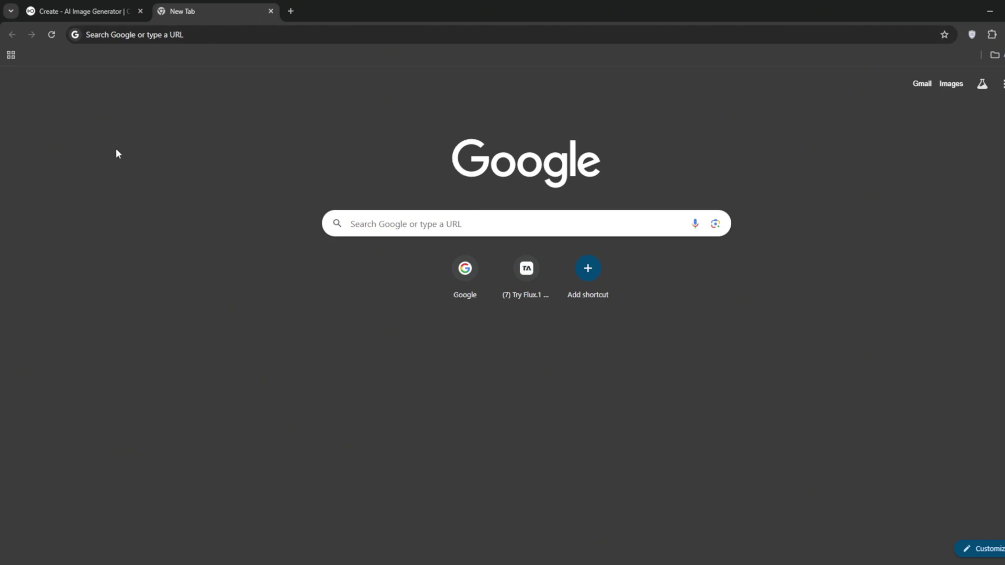
Return to the OpenArt tab, close the blank tab, and switch the model to Flux Realism.
left_click(102, 13)
left_click(271, 11)
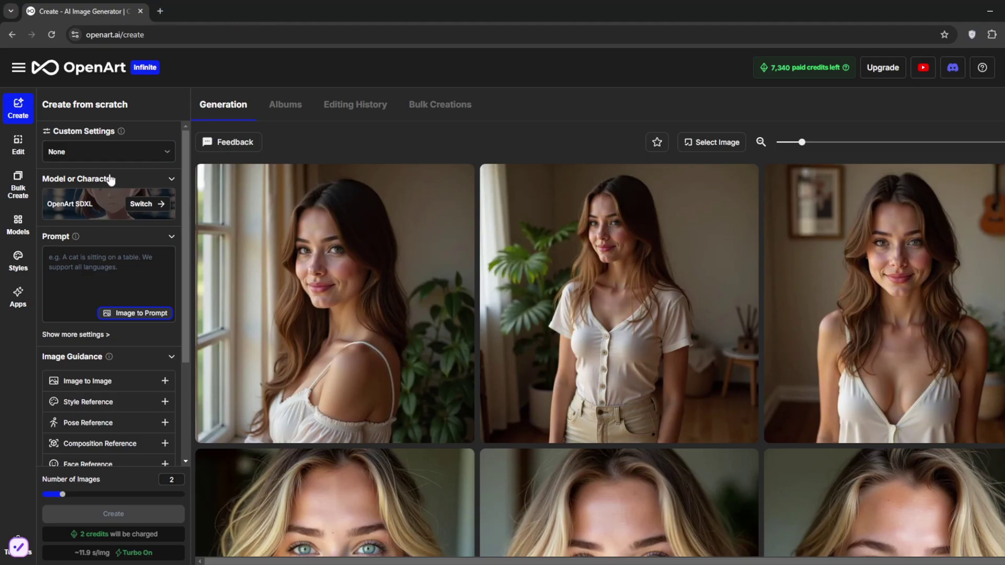
left_click(93, 204)
left_click(596, 274)
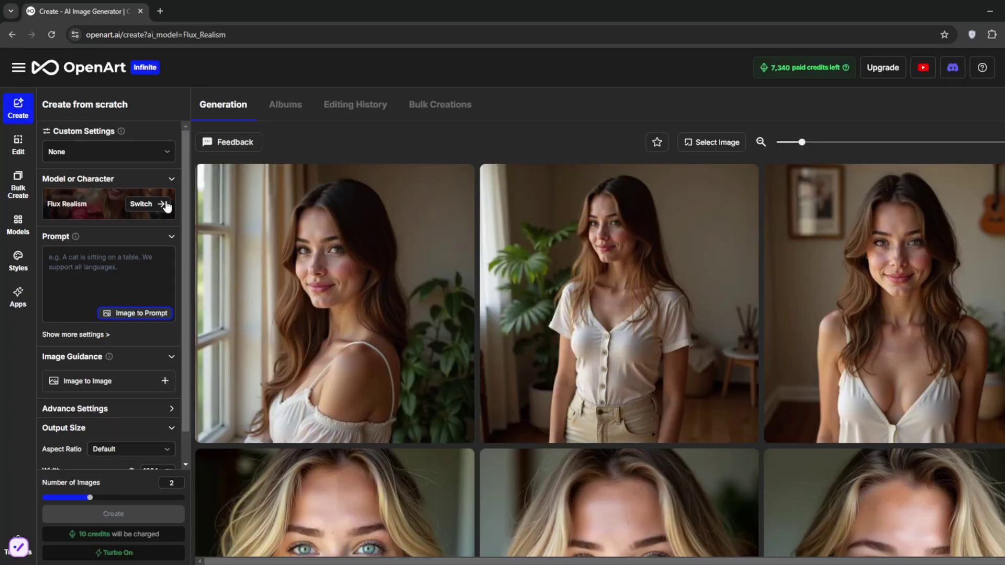
Enter the prompt 'a woman taking a mirror selfie in her toilet. fully clothed.'.
left_click(99, 265)
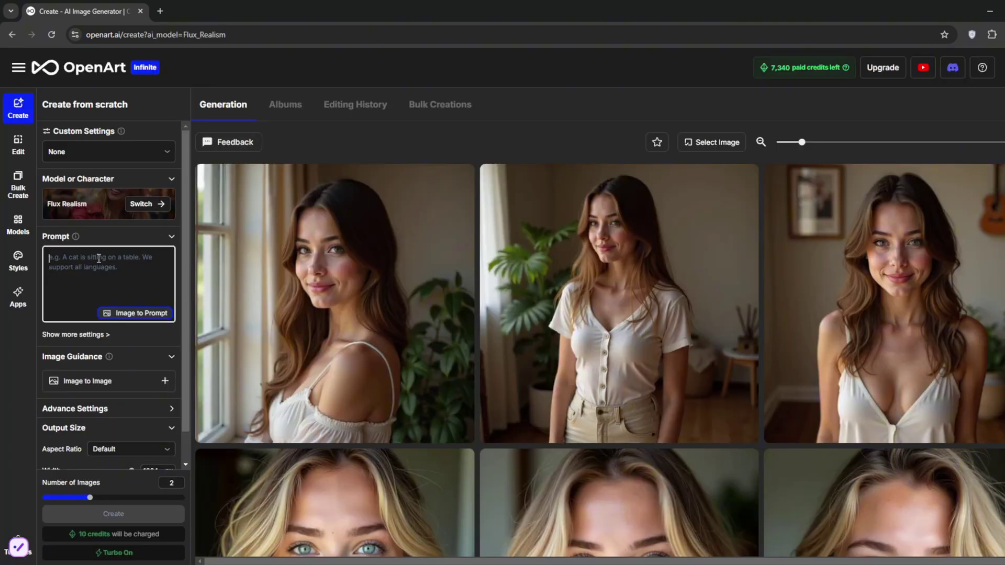
type("a woman taking a mirror selfie")
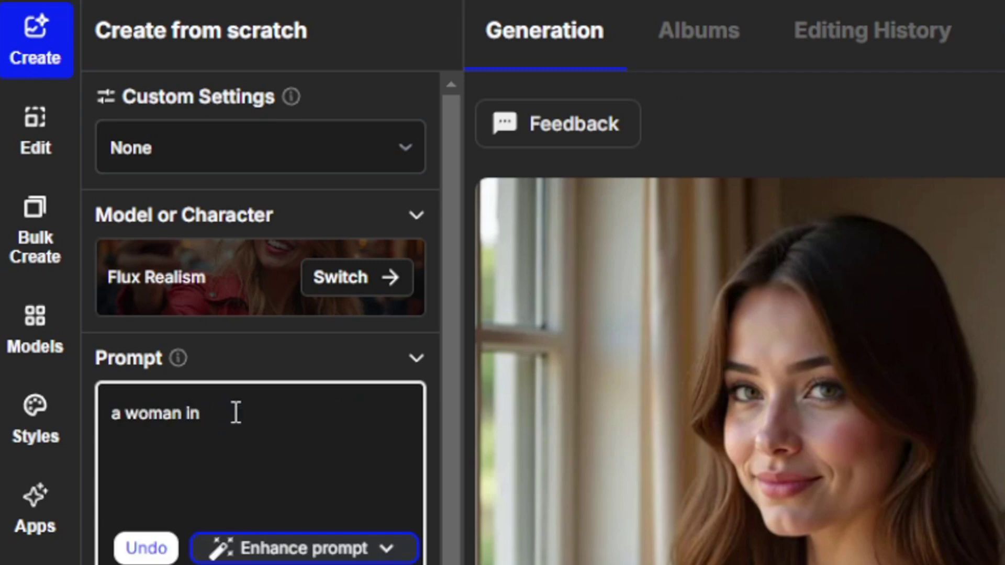
type(" in her room")
key("BackSpace")
key("BackSpace")
key("BackSpace")
key("BackSpace")
type("toilet. fully clothed.")
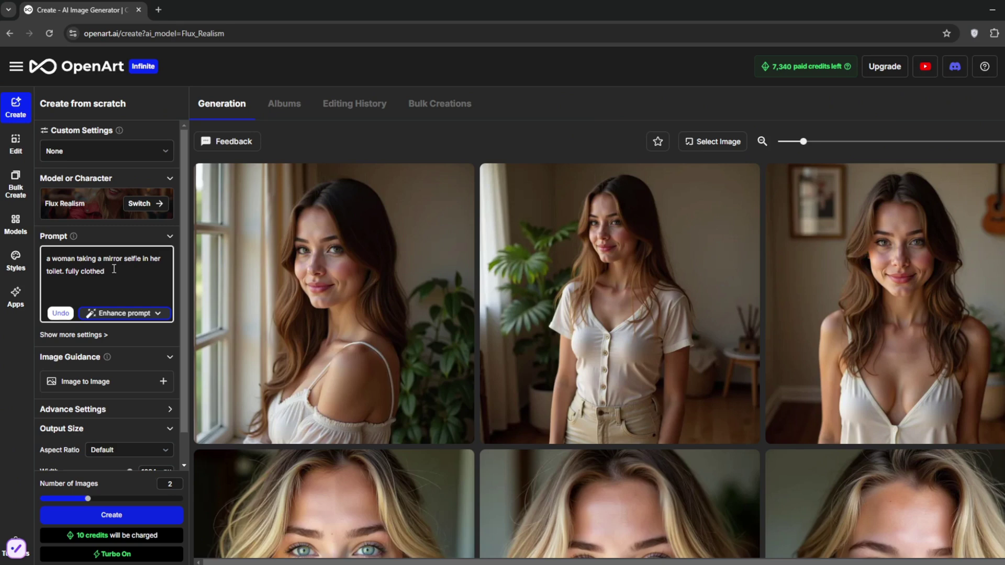
scroll(113, 367, "down", 1)
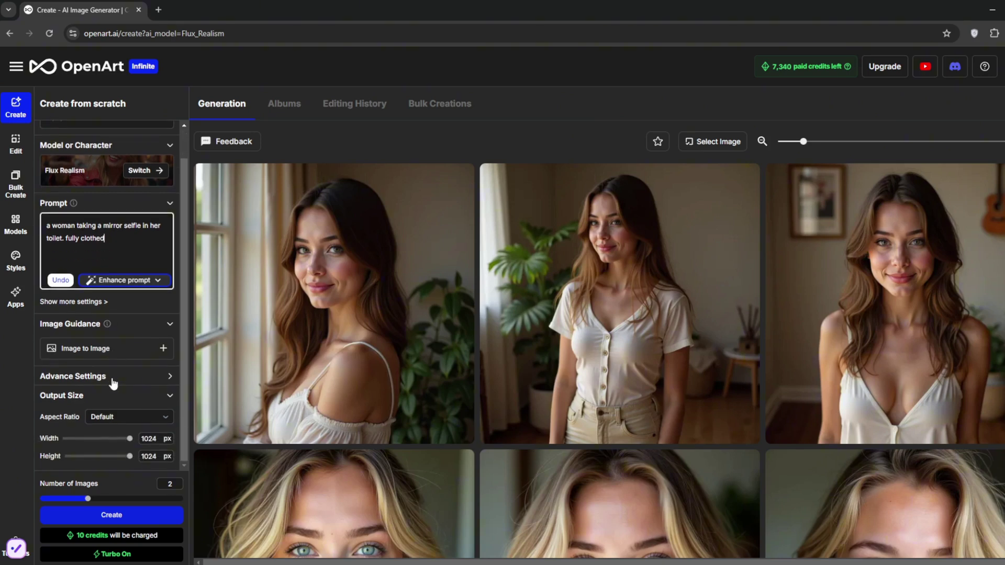
Set the aspect ratio to Square and the number of images to 3.
left_click(130, 417)
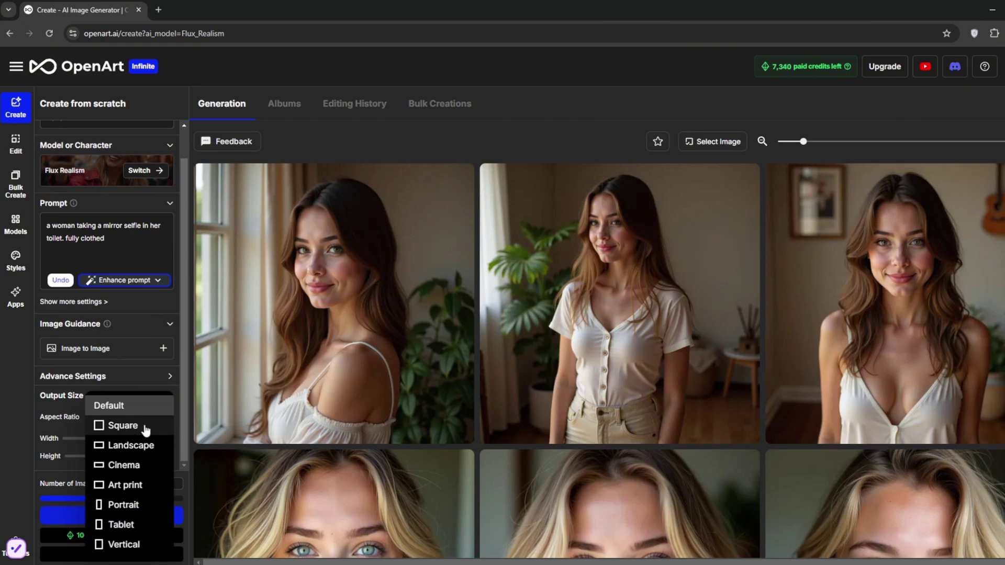
left_click(128, 427)
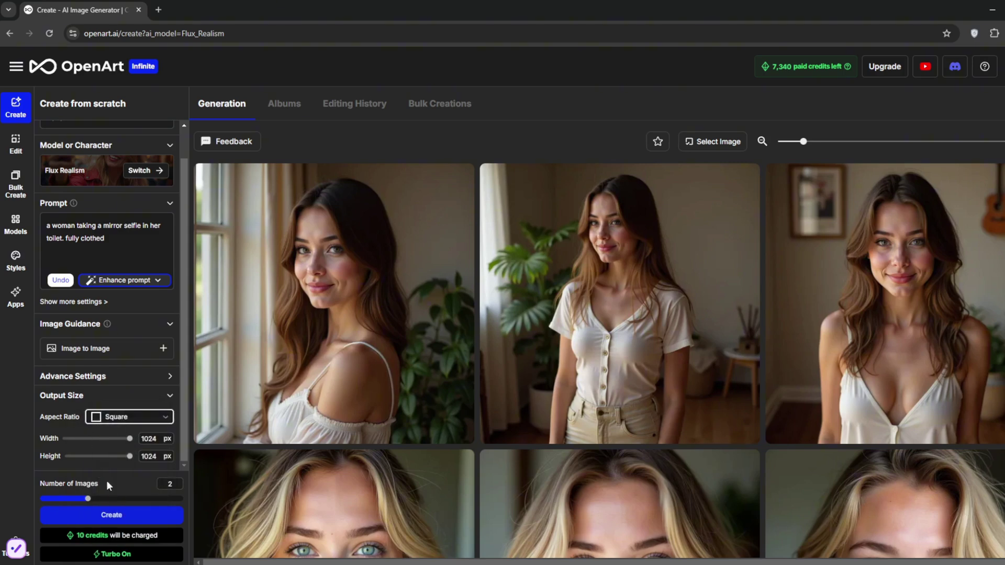
left_click_drag(109, 498, 139, 501)
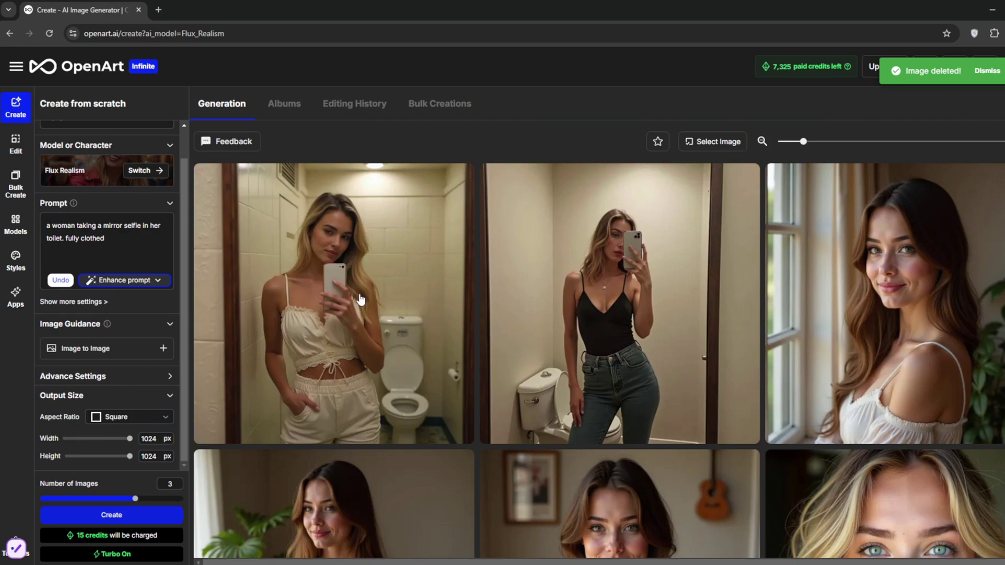
Upscale the first mirror selfie with 4x + Face and download the X4face version.
left_click(319, 323)
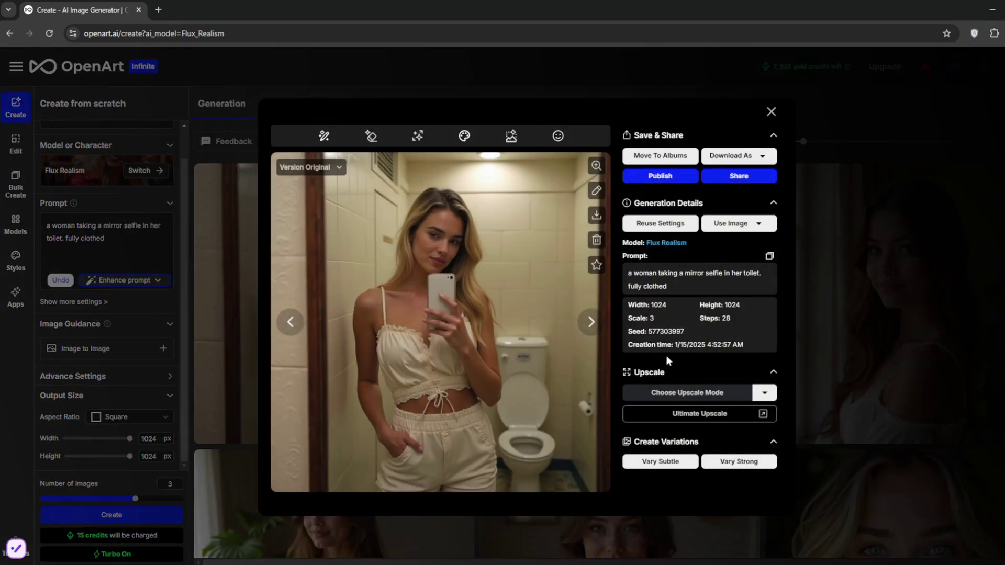
left_click(756, 396)
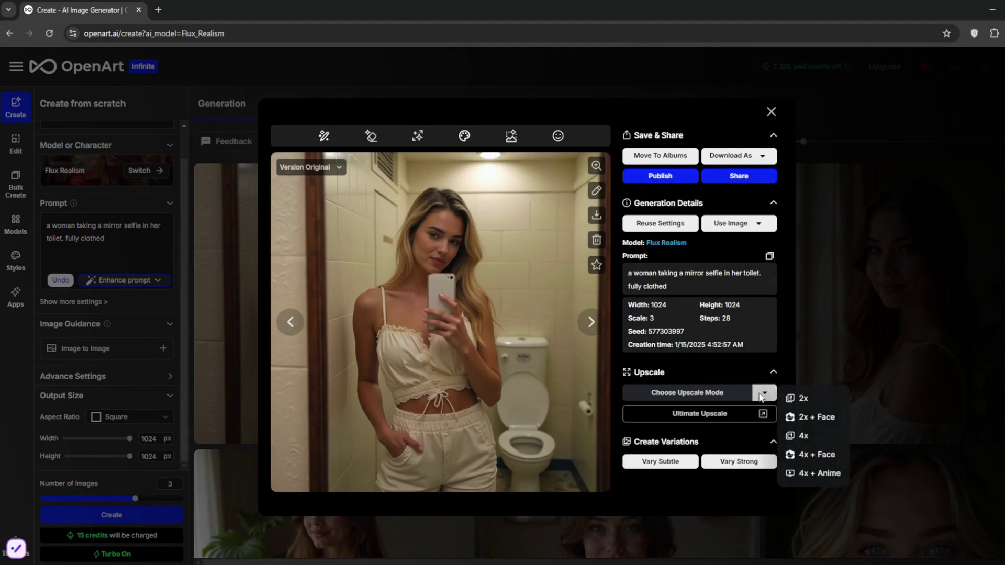
left_click(796, 456)
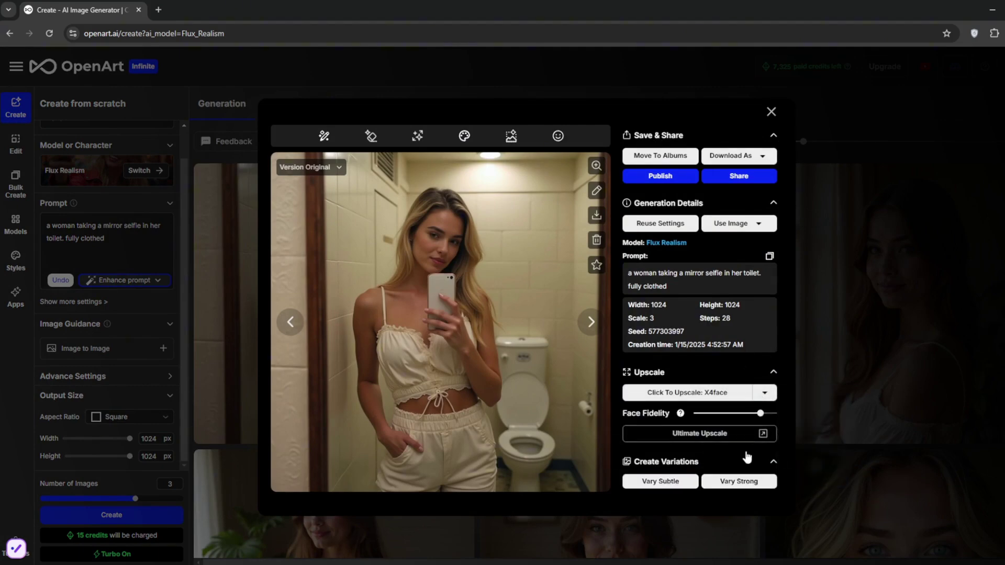
left_click(711, 401)
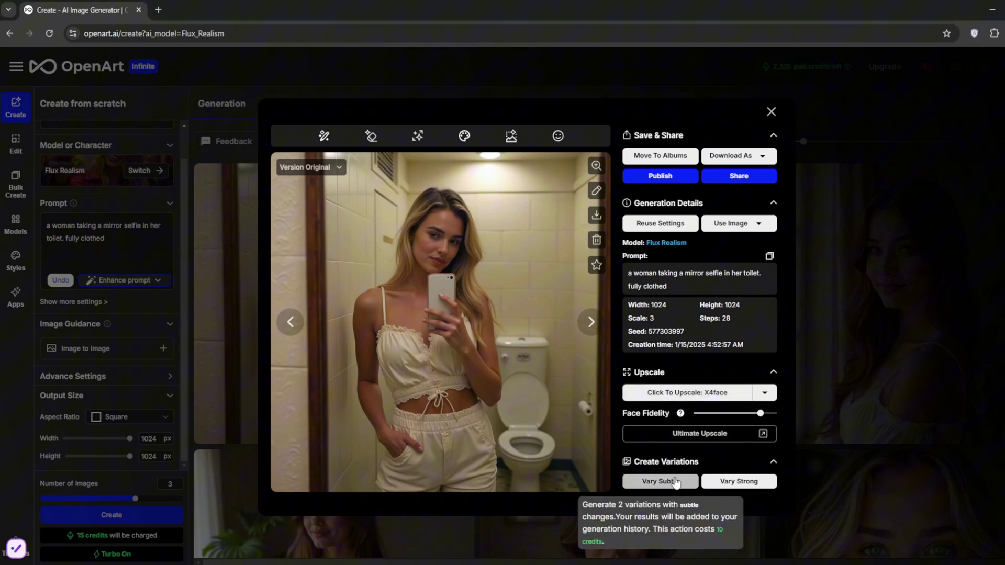
left_click(682, 401)
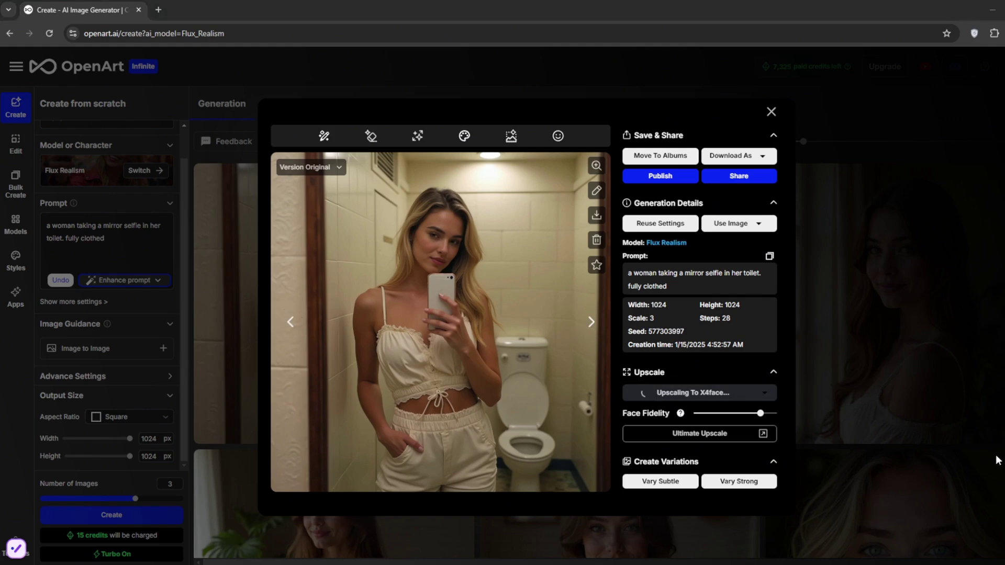
left_click(596, 216)
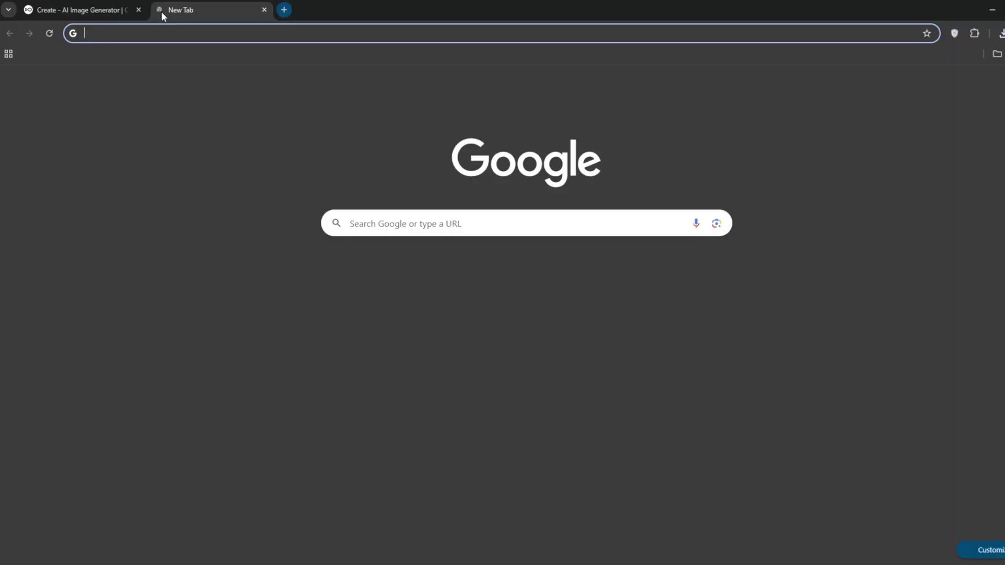
Search for 'sellerpicai' from a new tab's address bar.
type("sellerpic")
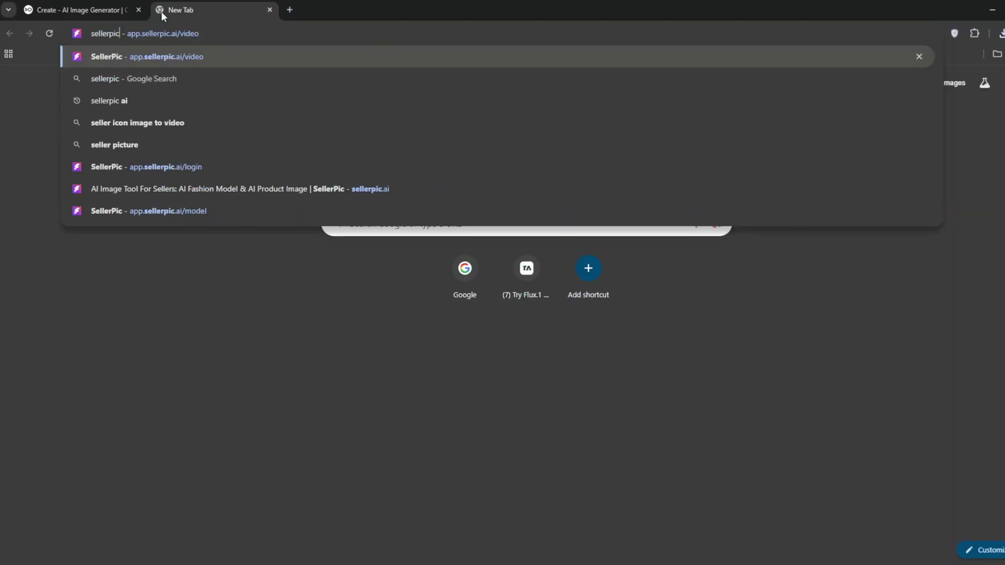
type("ai")
key("Return")
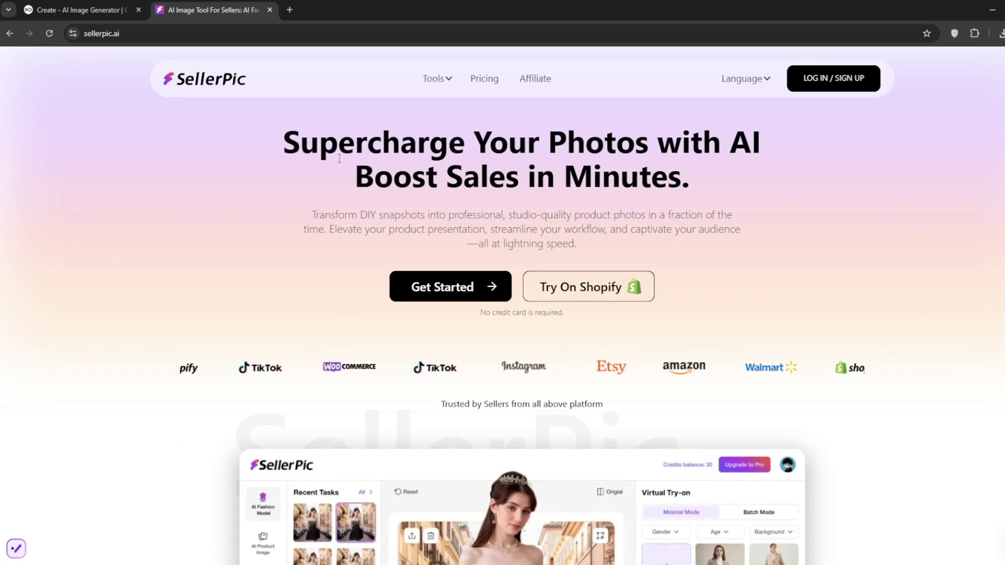
Select the sellerpic.ai headline and scroll through the landing page's sections.
left_click_drag(300, 142, 779, 194)
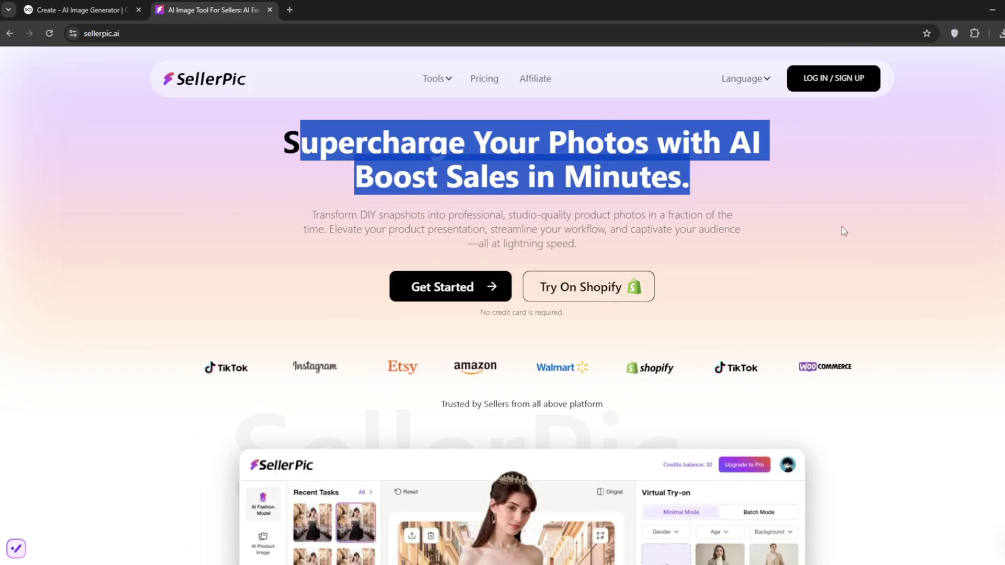
scroll(752, 216, "down", 1)
scroll(752, 214, "down", 1)
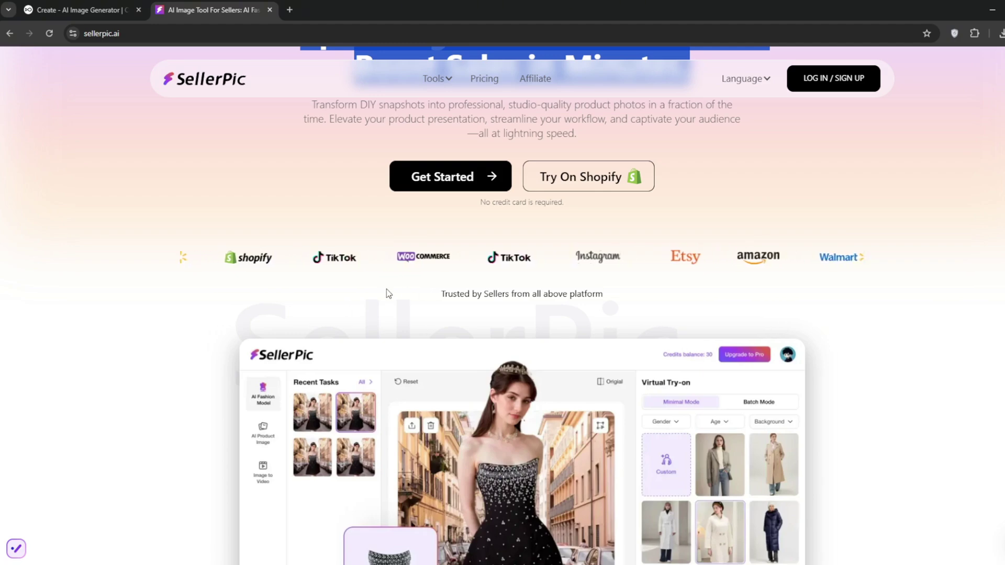
scroll(386, 290, "down", 4)
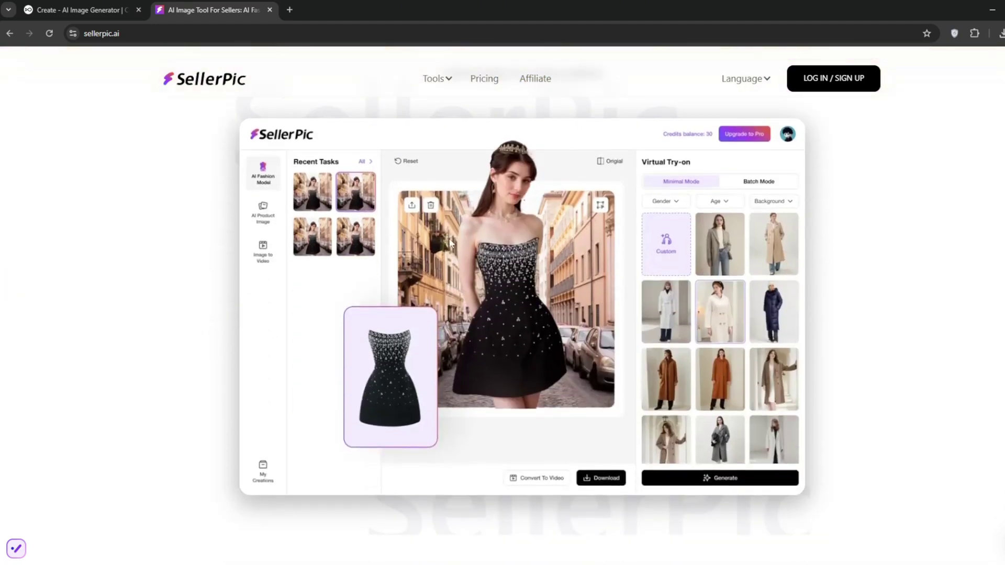
scroll(521, 290, "down", 7)
scroll(532, 313, "down", 1)
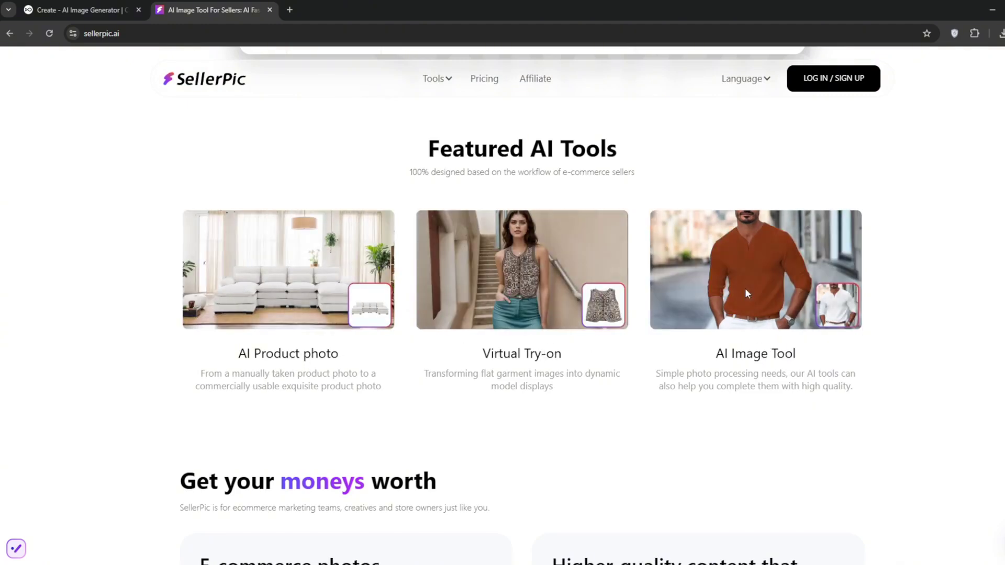
scroll(747, 292, "down", 5)
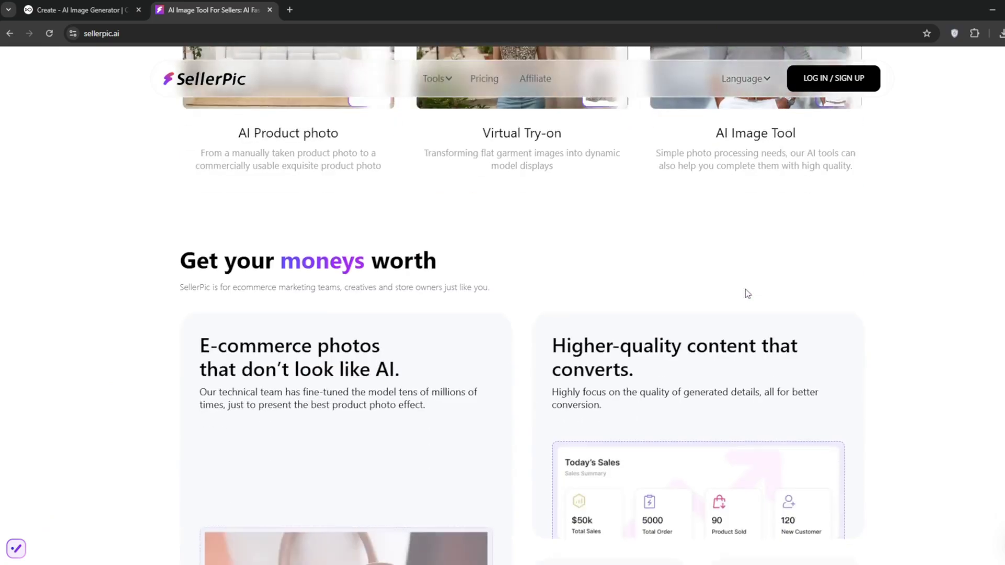
scroll(238, 259, "up", 2)
scroll(517, 281, "down", 15)
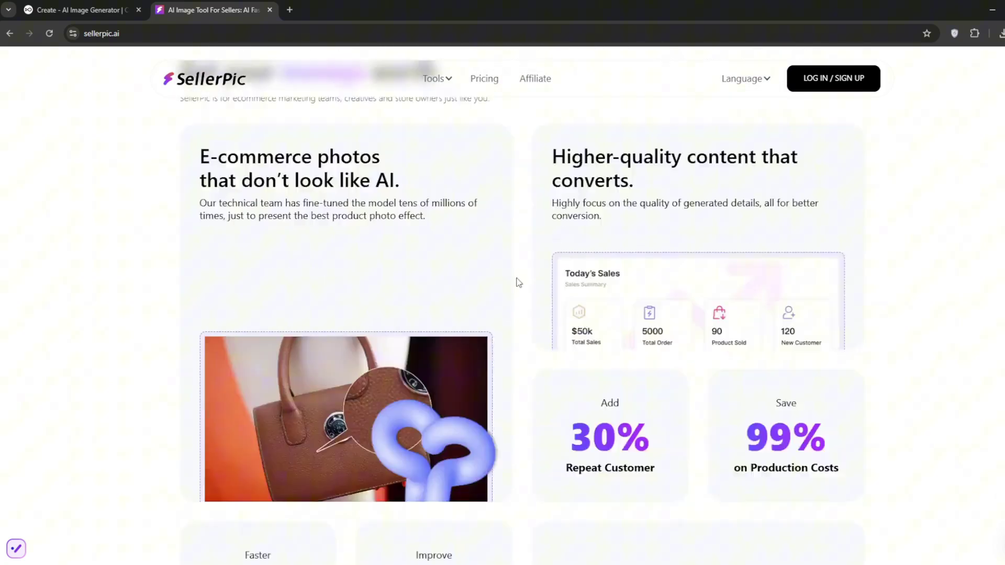
scroll(517, 281, "down", 9)
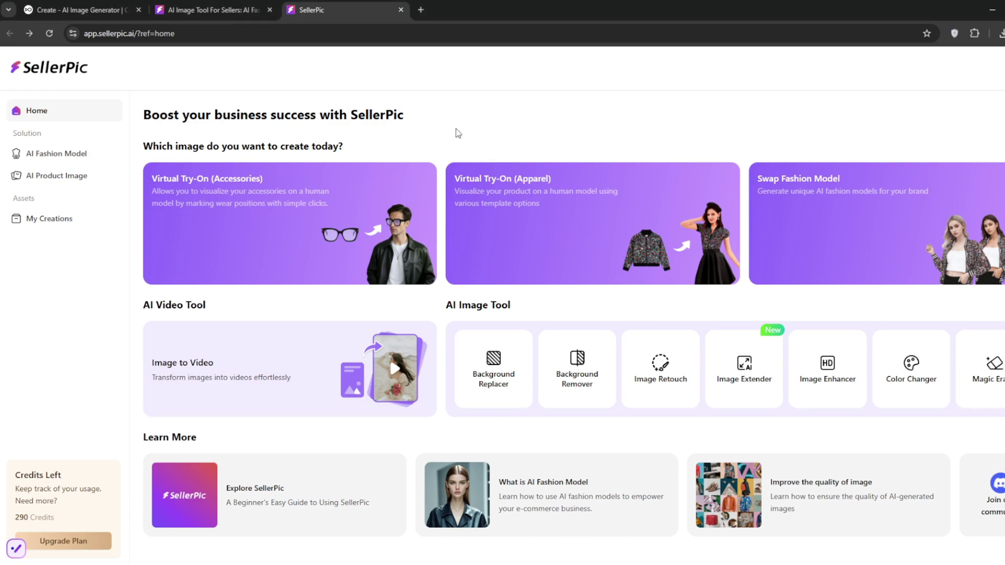
Open Swap Fashion Model with the red-shirt sample photo and start adding your own model.
left_click(761, 235)
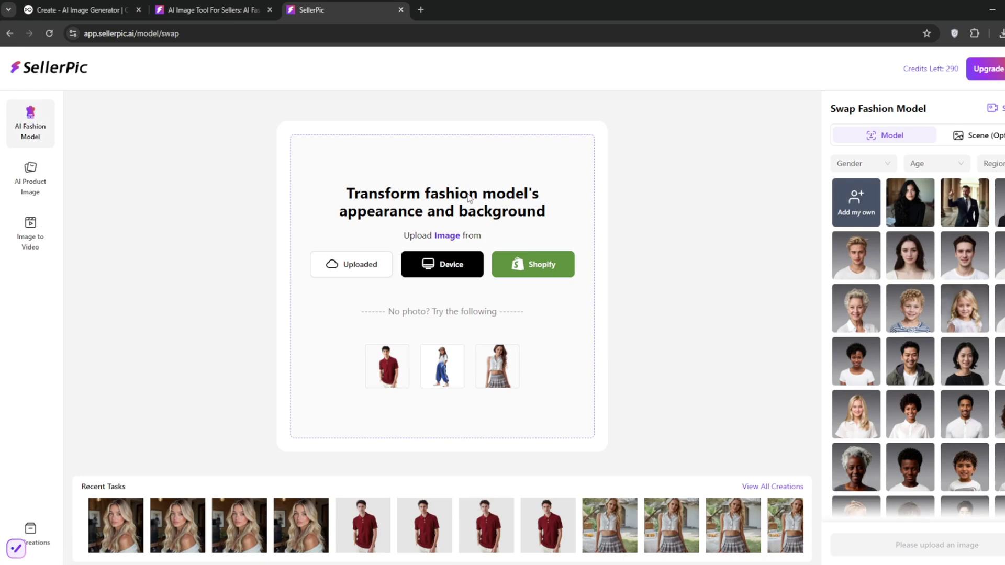
left_click(388, 369)
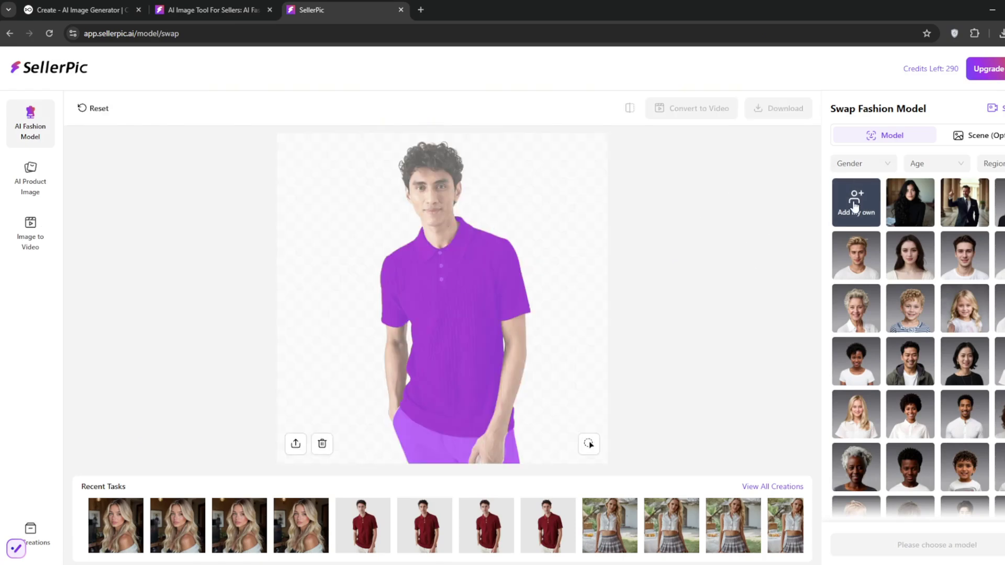
left_click(854, 204)
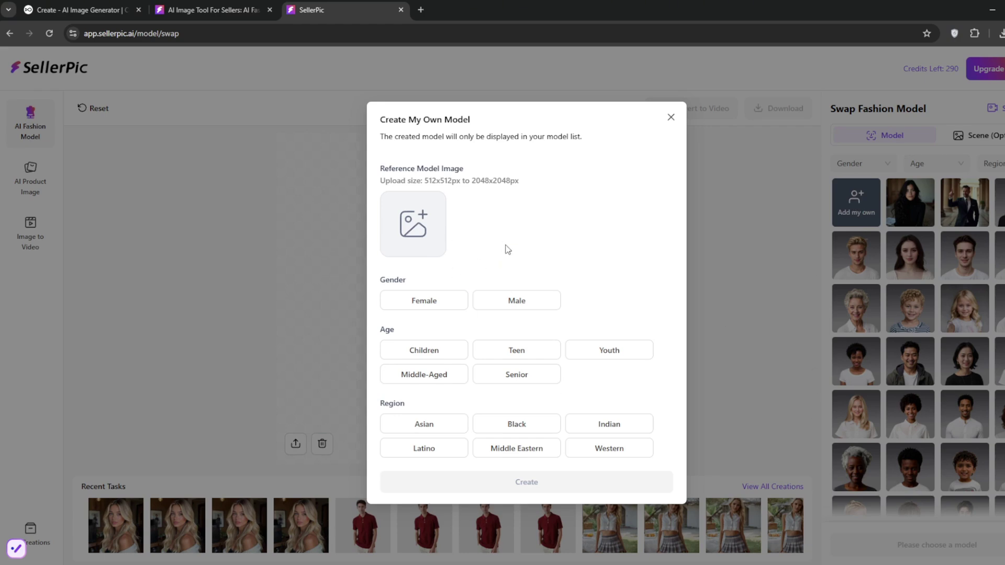
Create a Female, Youth, Western custom model and select it for the swap.
left_click(461, 289)
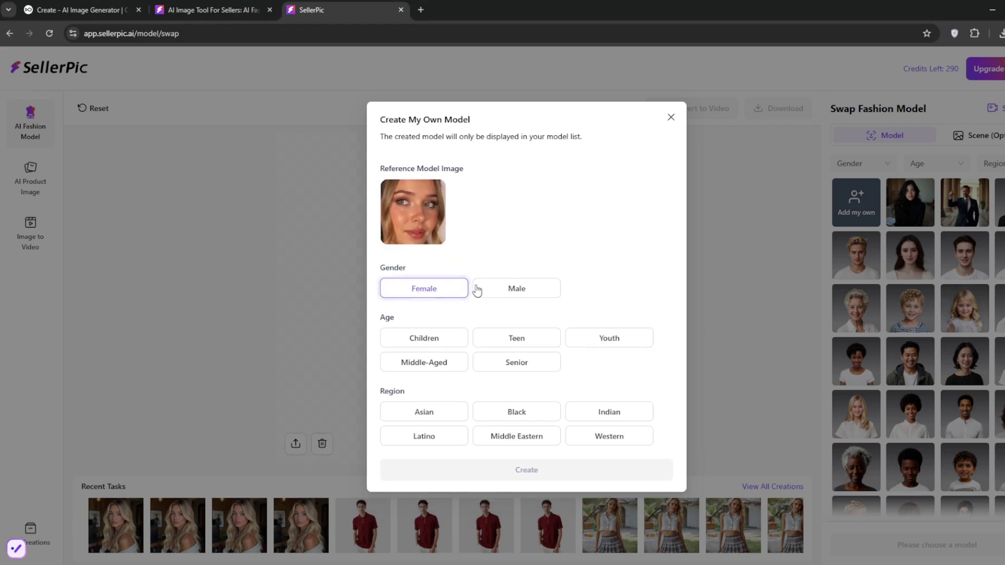
left_click(581, 340)
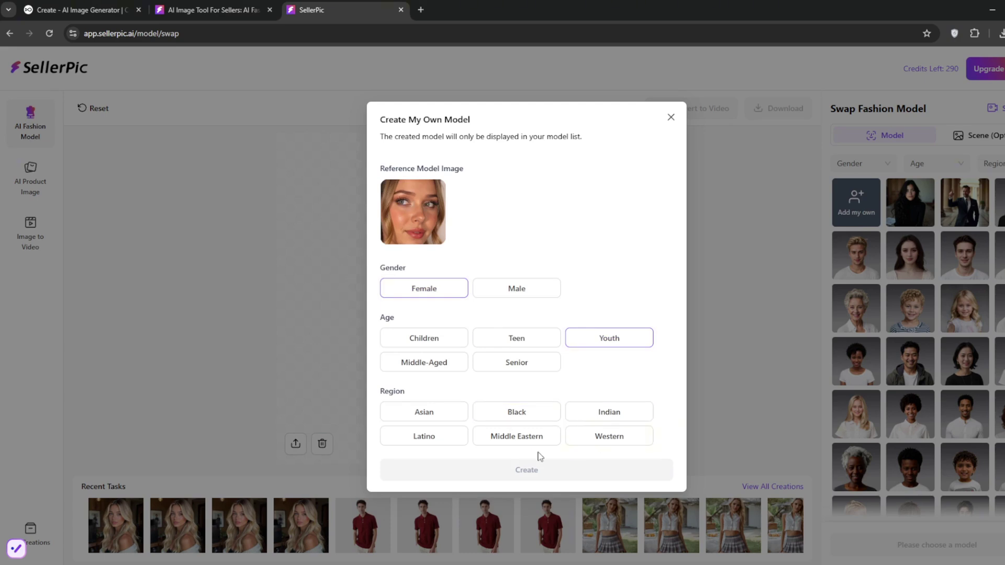
left_click(595, 436)
left_click(557, 469)
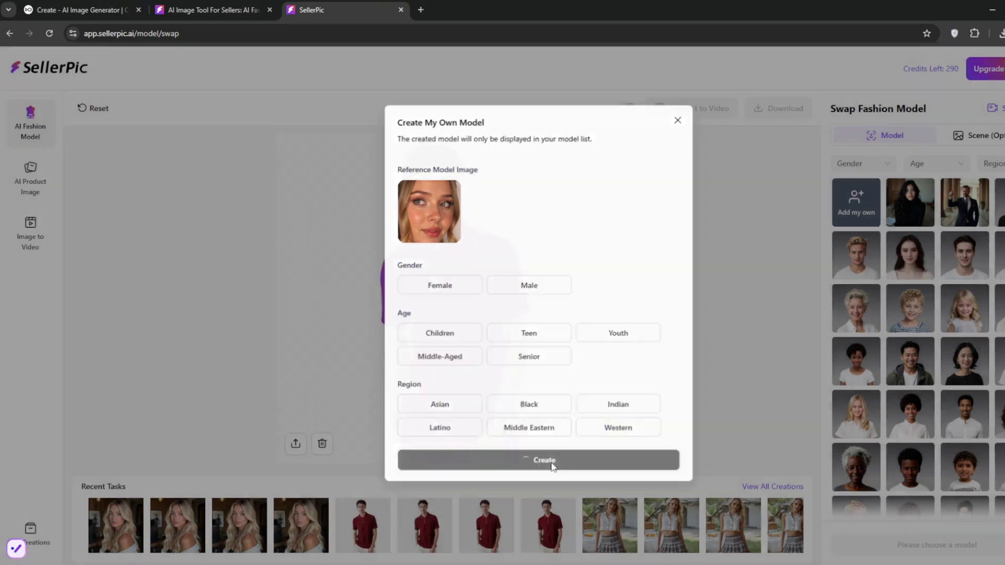
left_click(909, 204)
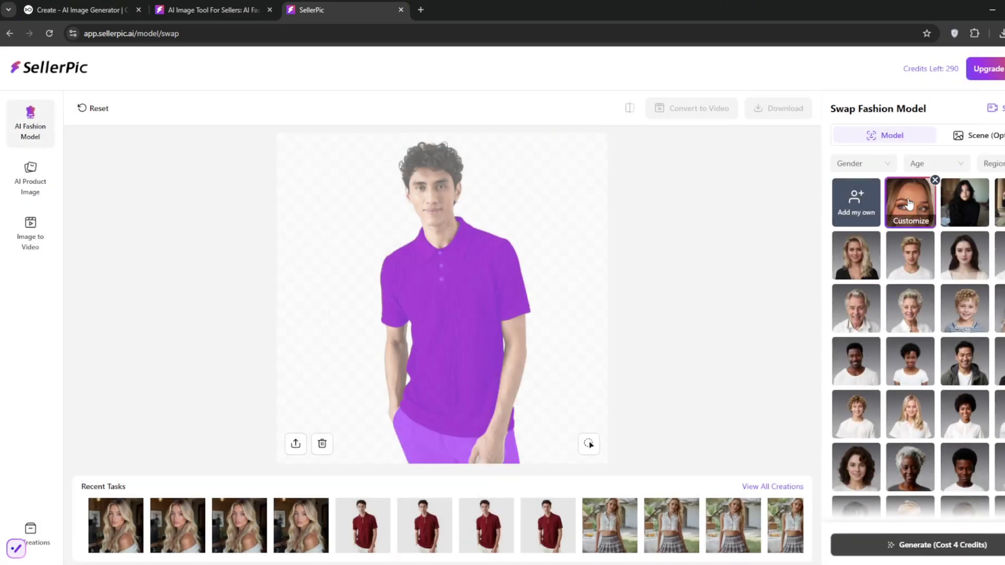
left_click(975, 135)
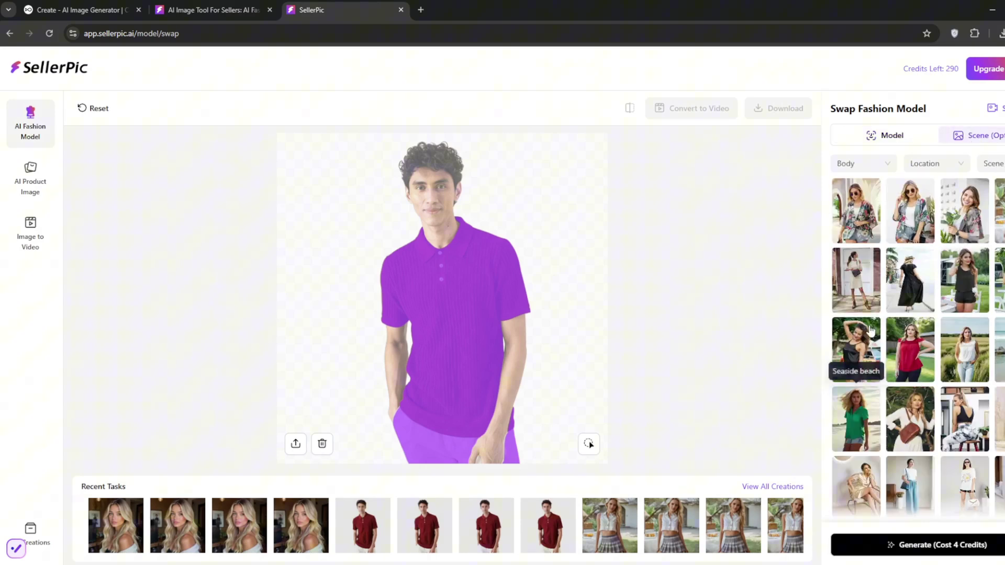
left_click(879, 141)
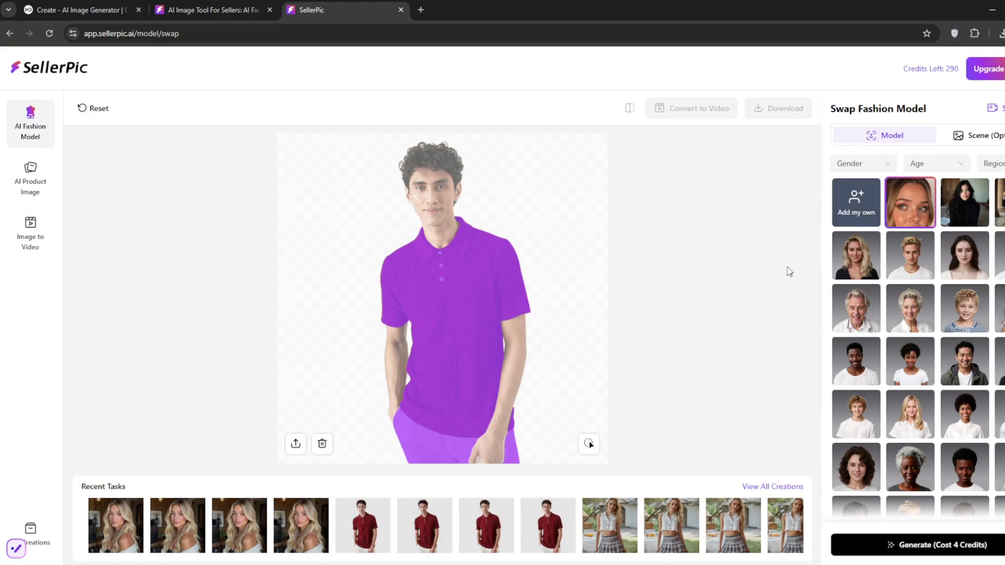
Generate the swap for 4 credits, view the blonde-model result in preview, then close it.
left_click(915, 545)
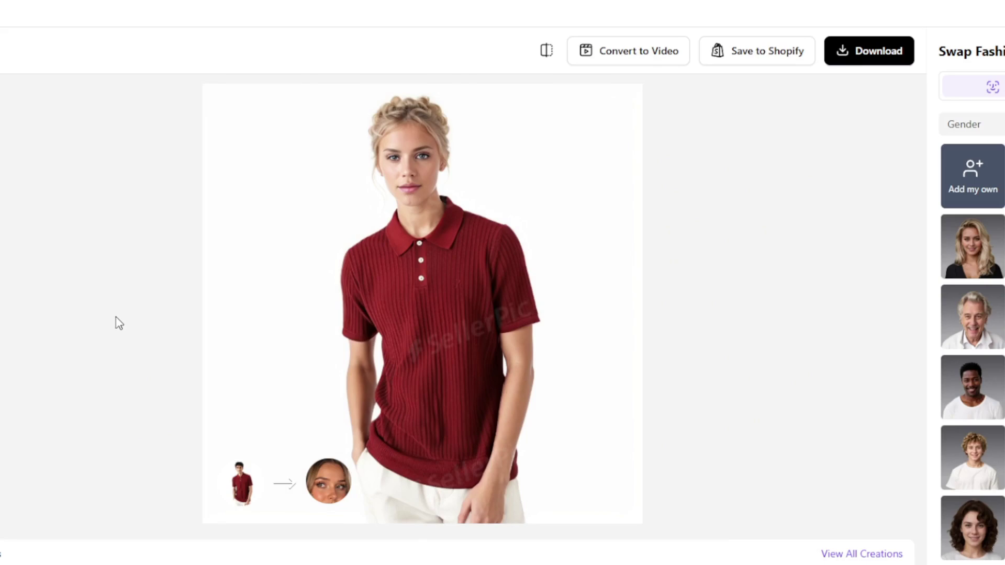
mouse_move(482, 260)
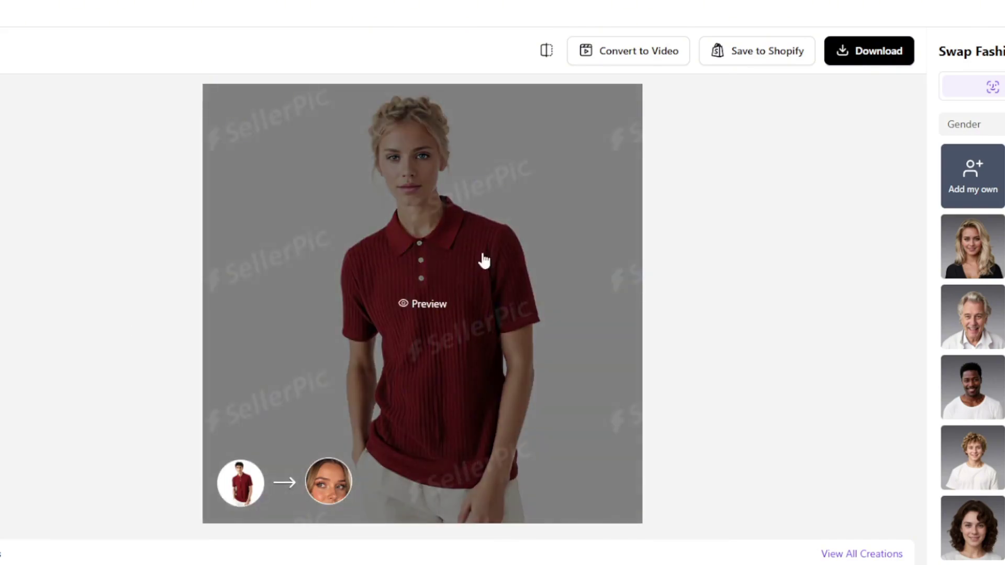
left_click(409, 195)
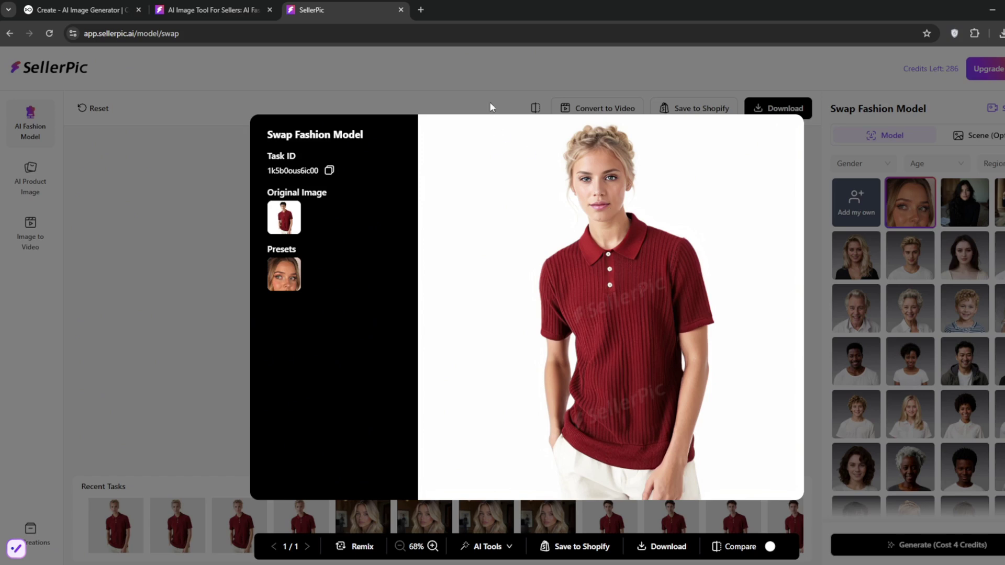
left_click(492, 101)
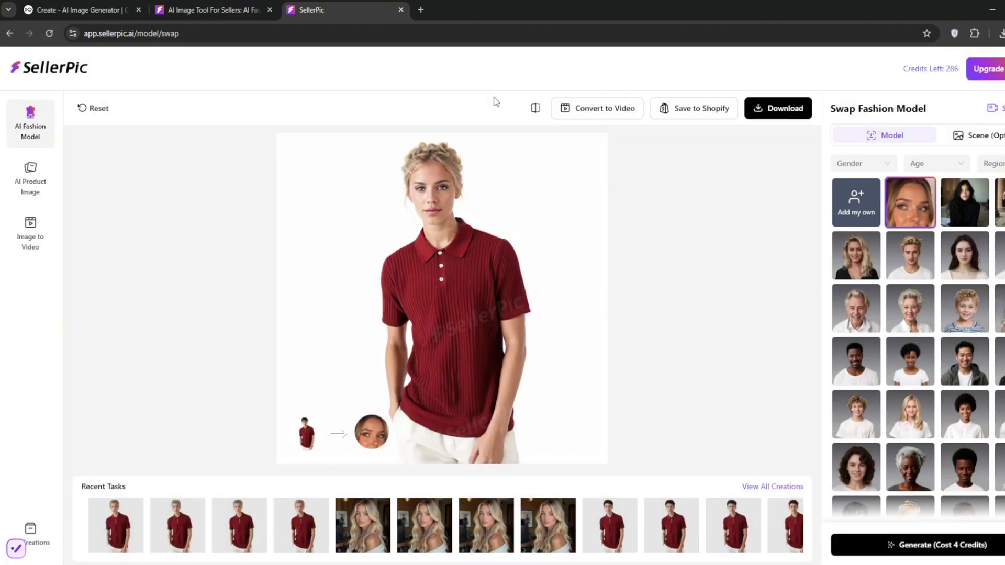
Regenerate the photo with the first leisure-style doorway scene, placing the model before white arches.
left_click(989, 137)
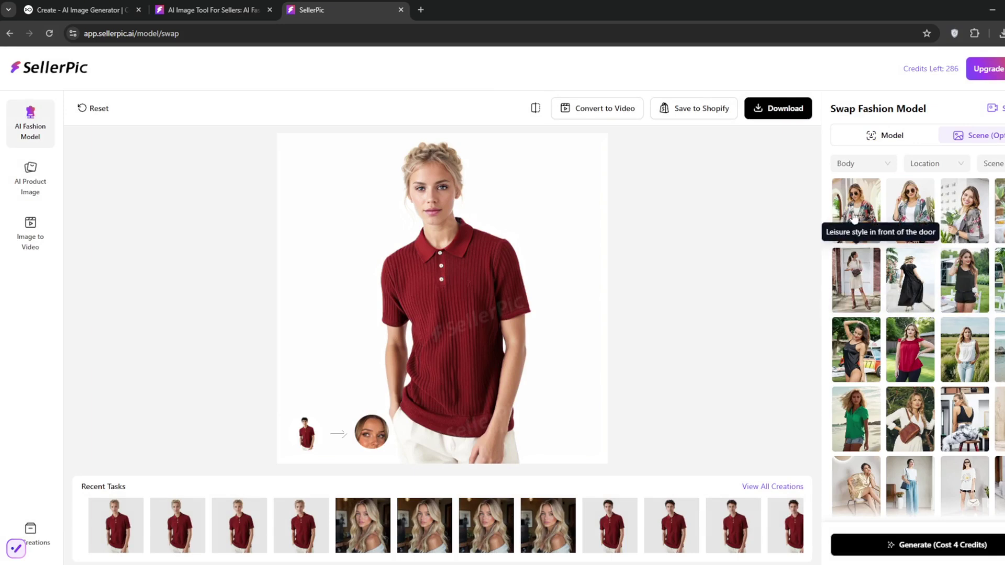
left_click(860, 199)
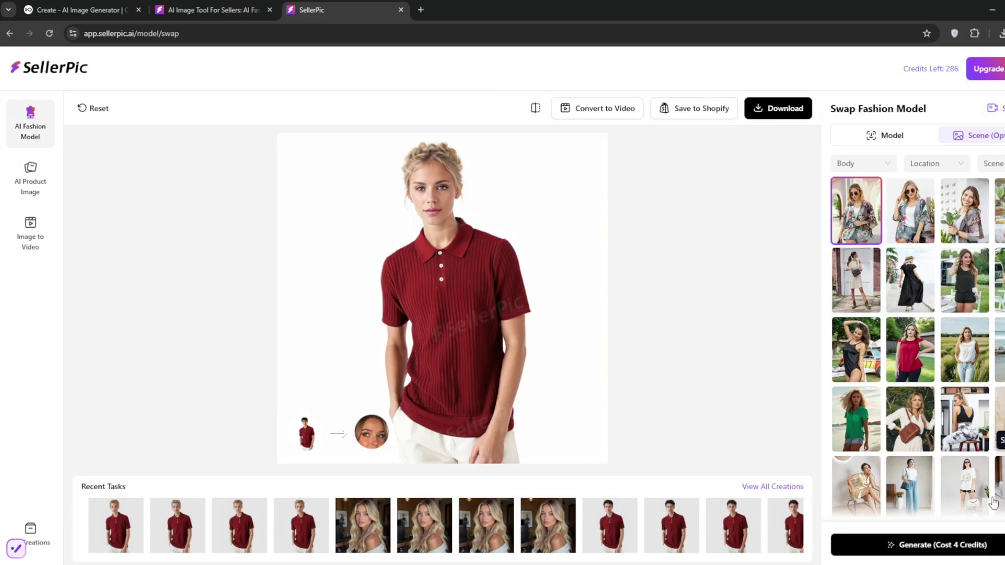
left_click(948, 545)
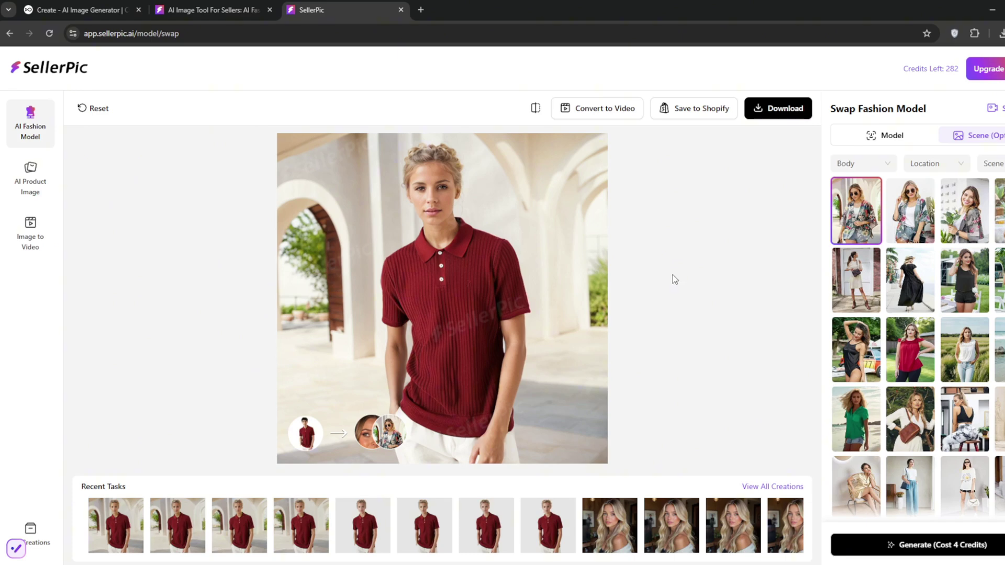
In Image to Video, give the mirror selfie the audio prompt 'toilet noises'.
left_click(29, 228)
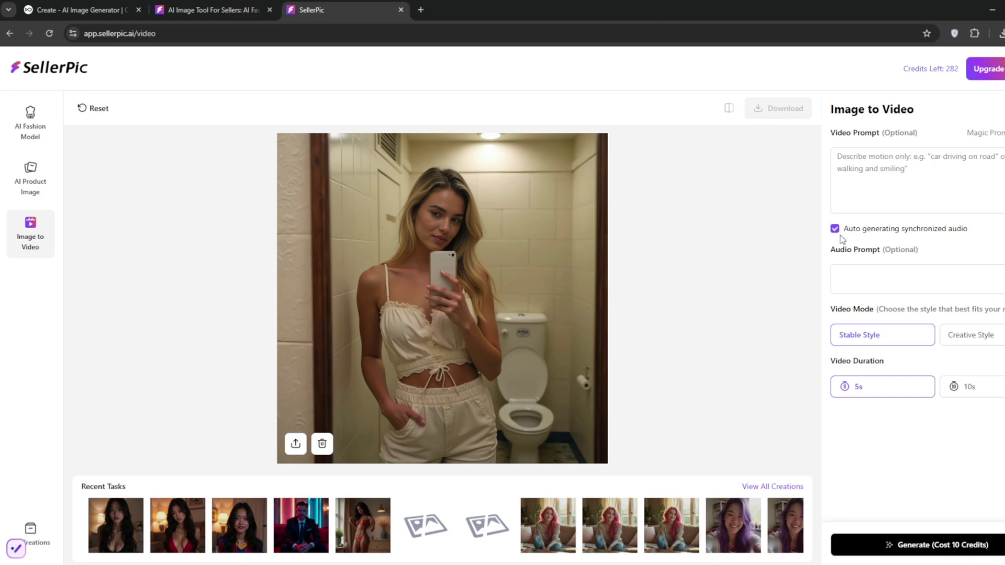
left_click(882, 275)
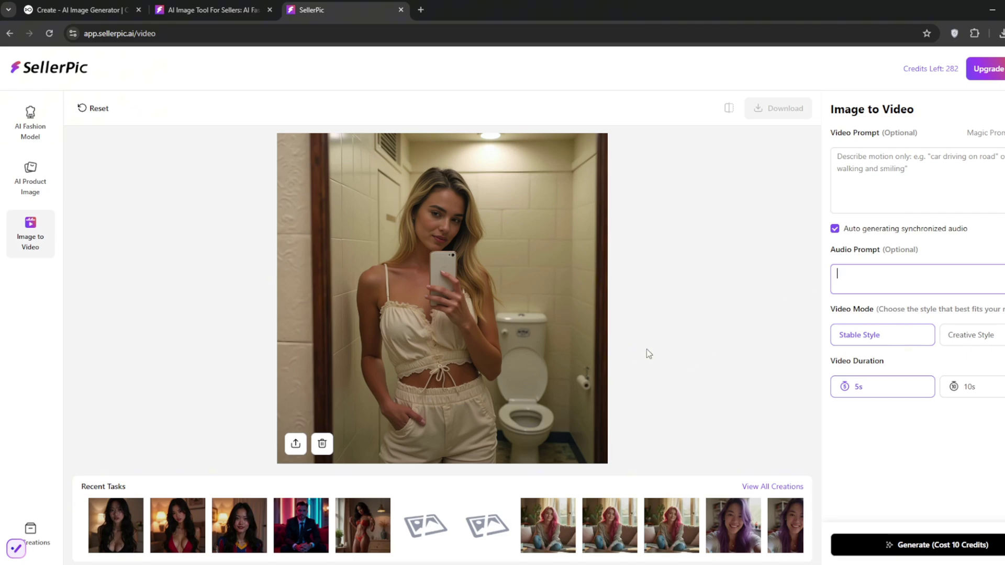
type("toilet noises")
Generate the mirror-selfie video with toilet-noise audio and replay it from the start.
left_click(921, 544)
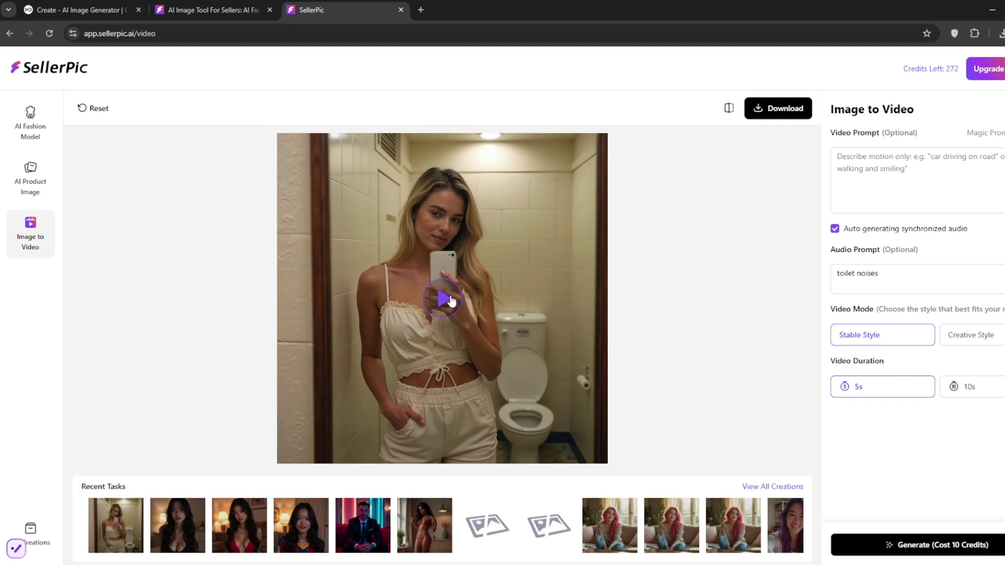
left_click(449, 300)
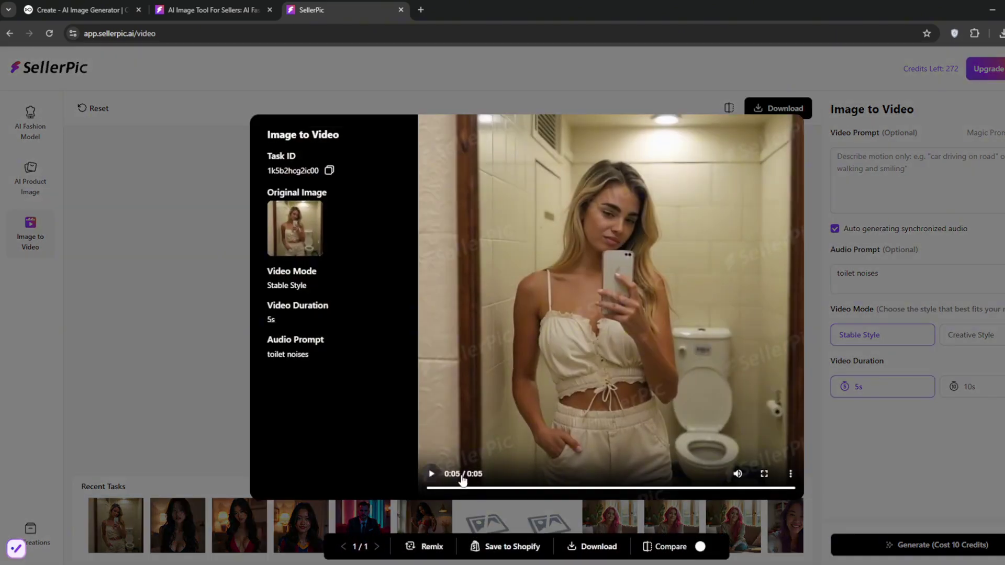
left_click(432, 479)
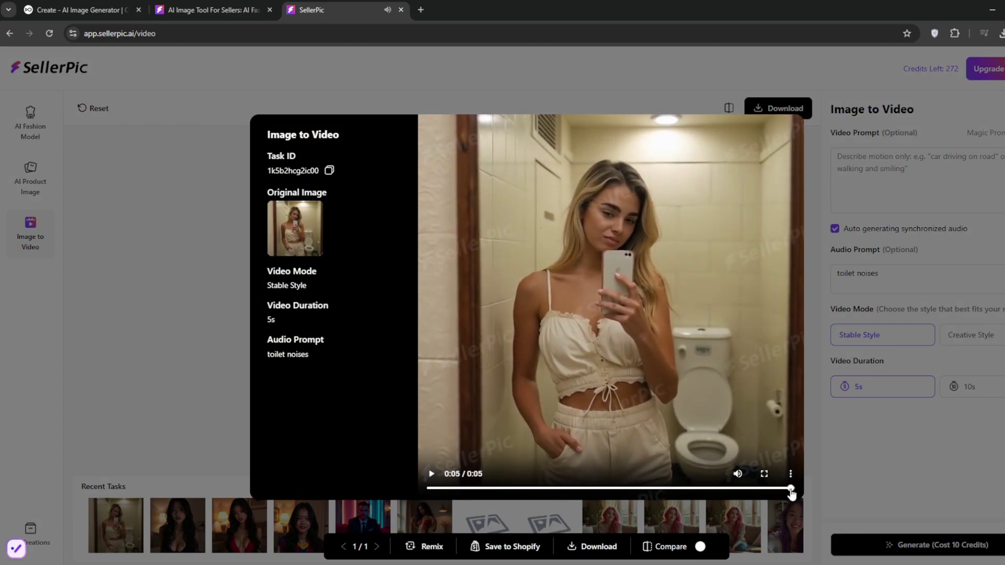
left_click_drag(790, 488, 434, 507)
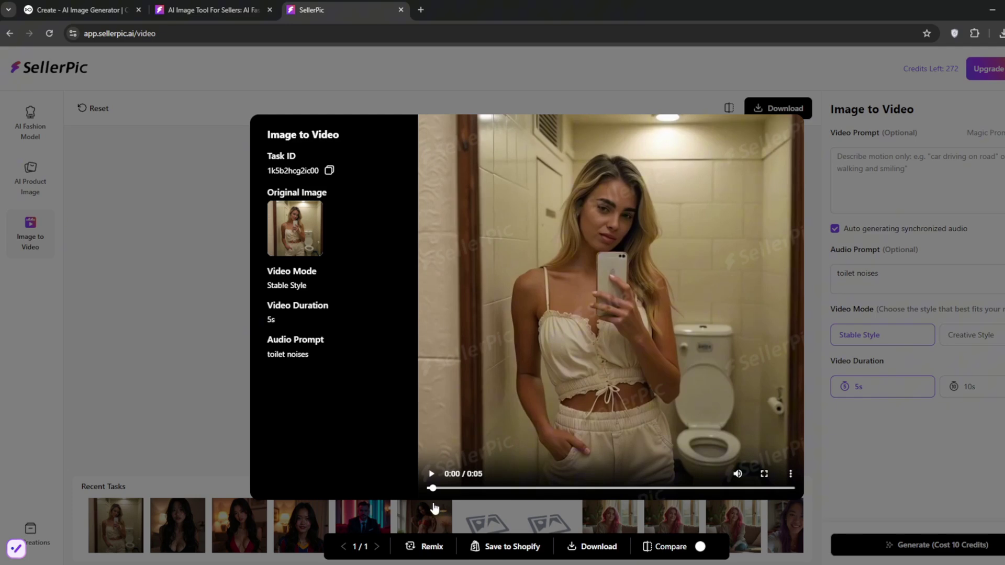
Play the selfie video once more, close the viewer, and download it.
left_click(430, 474)
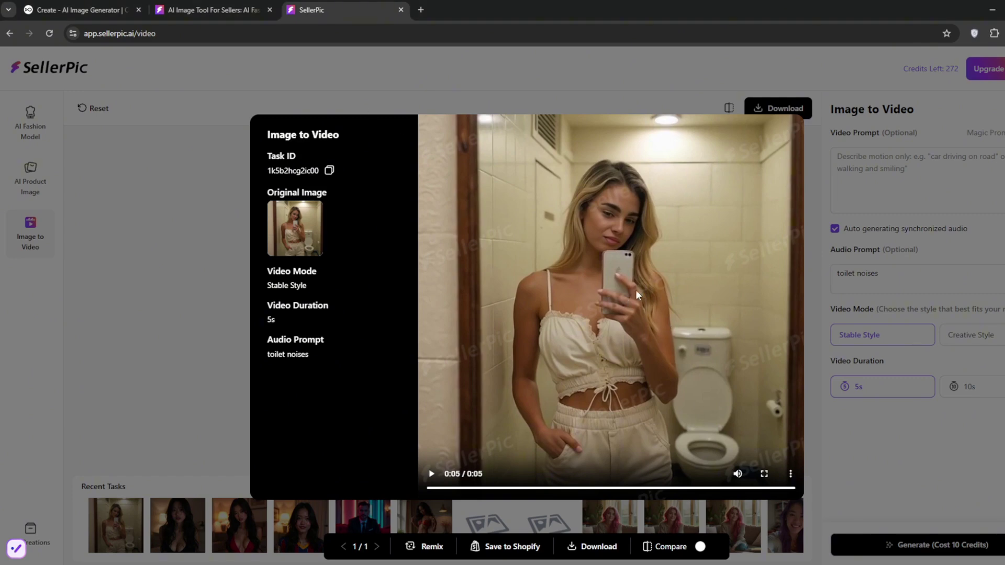
left_click(835, 456)
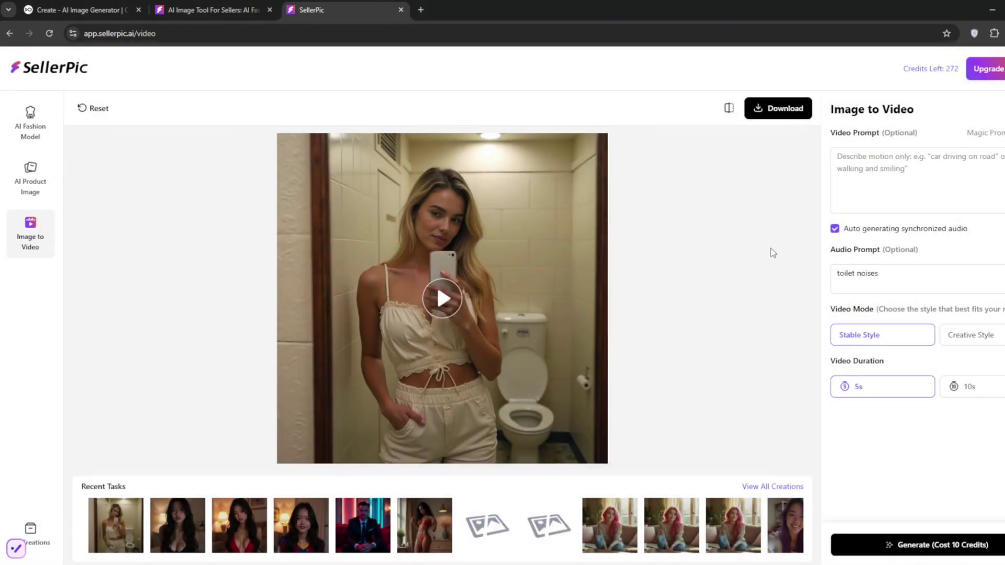
left_click(778, 108)
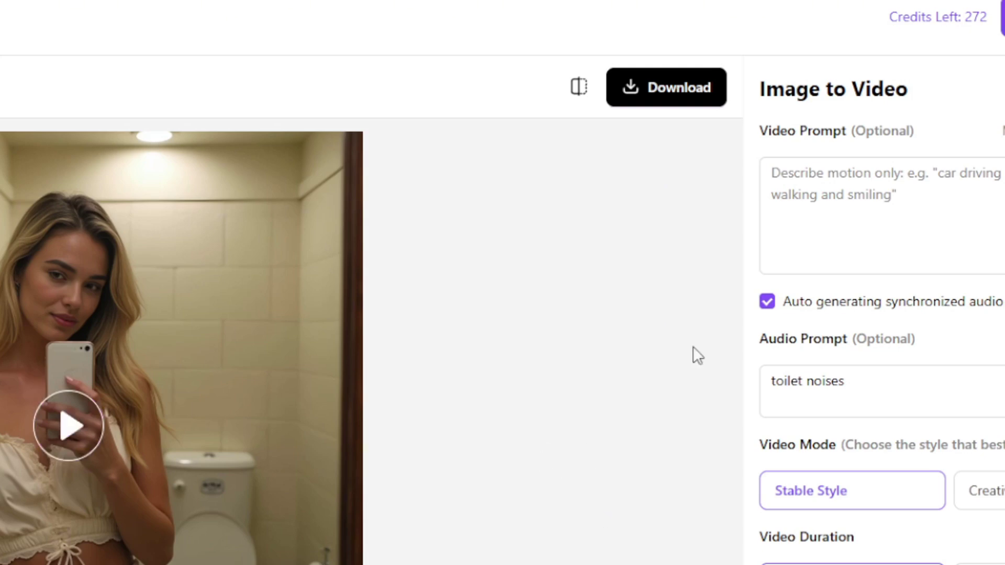
Write a video prompt of the blonde woman smiling with small room panning, ending 'she moves around.'.
left_click(867, 189)
type("woman with ")
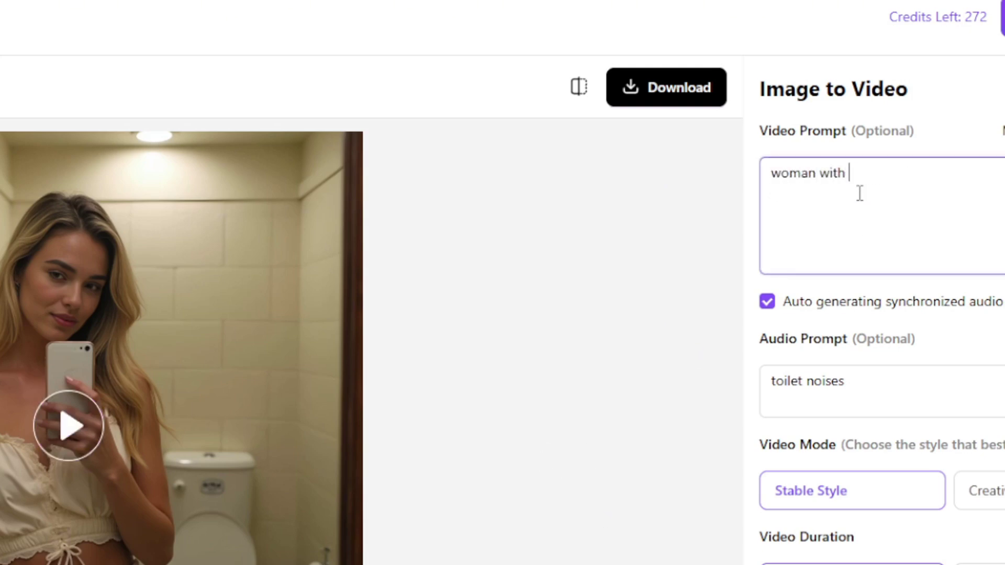
type("blonde hair smiles")
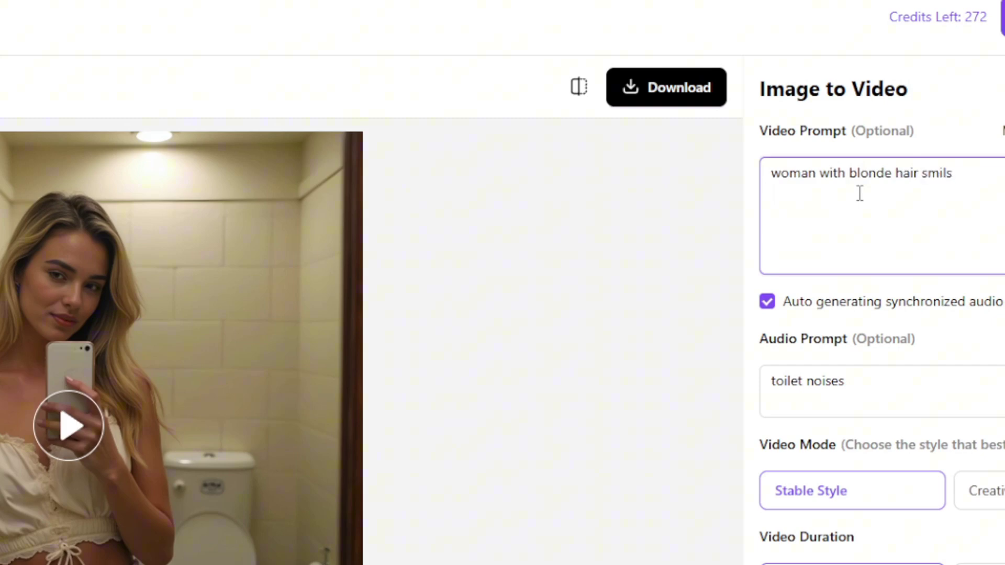
key("BackSpace")
key("BackSpace")
key("BackSpace")
type("iles. small p ")
type("room. ")
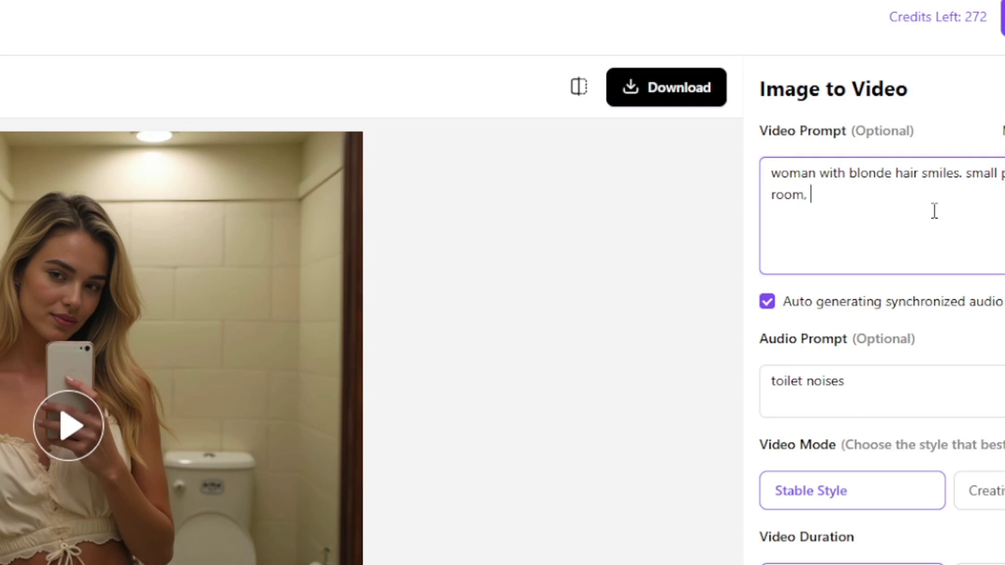
type("the camera ,m")
key("BackSpace")
key("BackSpace")
key("BackSpace")
key("BackSpace")
key("BackSpace")
key("BackSpace")
key("BackSpace")
key("BackSpace")
key("BackSpace")
key("BackSpace")
key("BackSpace")
key("BackSpace")
type("she moves around.")
Turn off synchronized audio and keep the video duration at 5s.
left_click(767, 302)
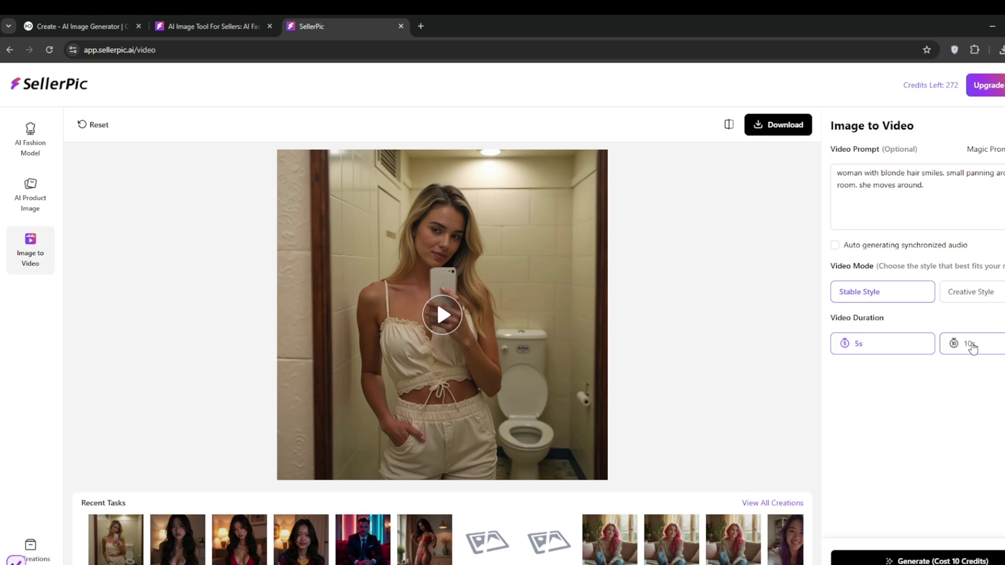
left_click(997, 477)
left_click(861, 348)
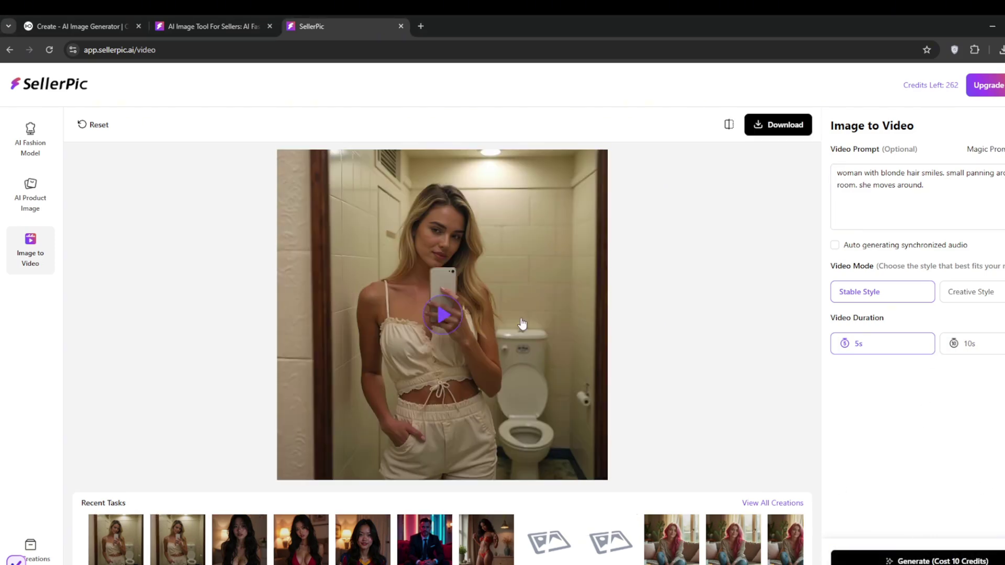
Open the newly generated video, replay it, and close the viewer.
left_click(502, 325)
left_click(431, 490)
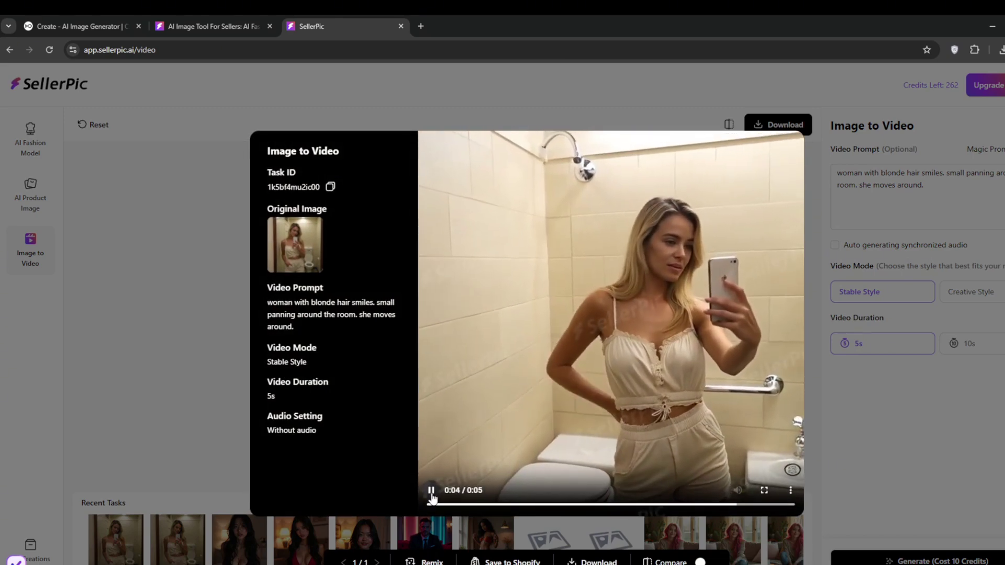
left_click(896, 446)
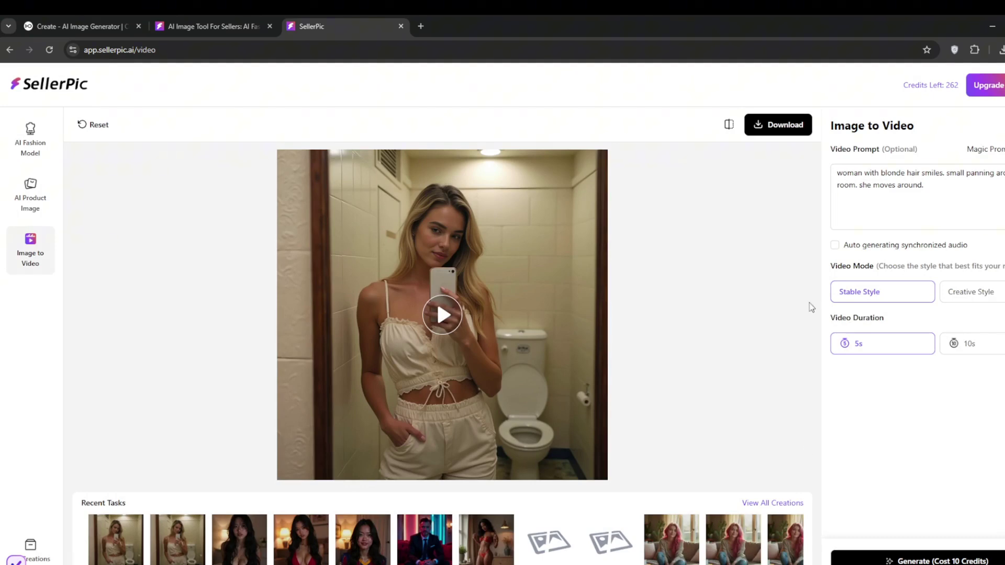
Replace the video prompt with 'small panning, small movement' and generate.
left_click_drag(939, 186, 820, 168)
key("BackSpace")
type("small panning, small movement")
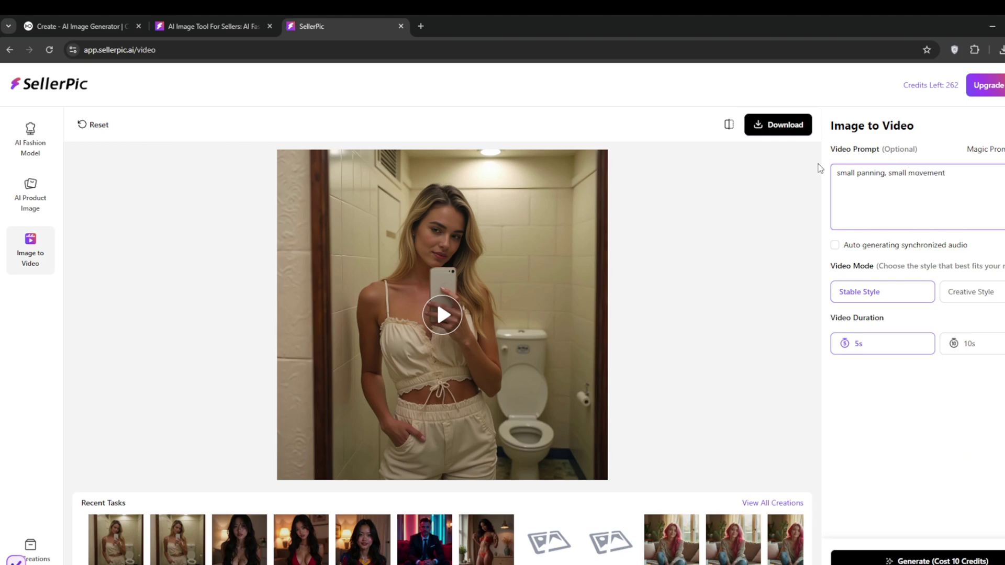
left_click(910, 559)
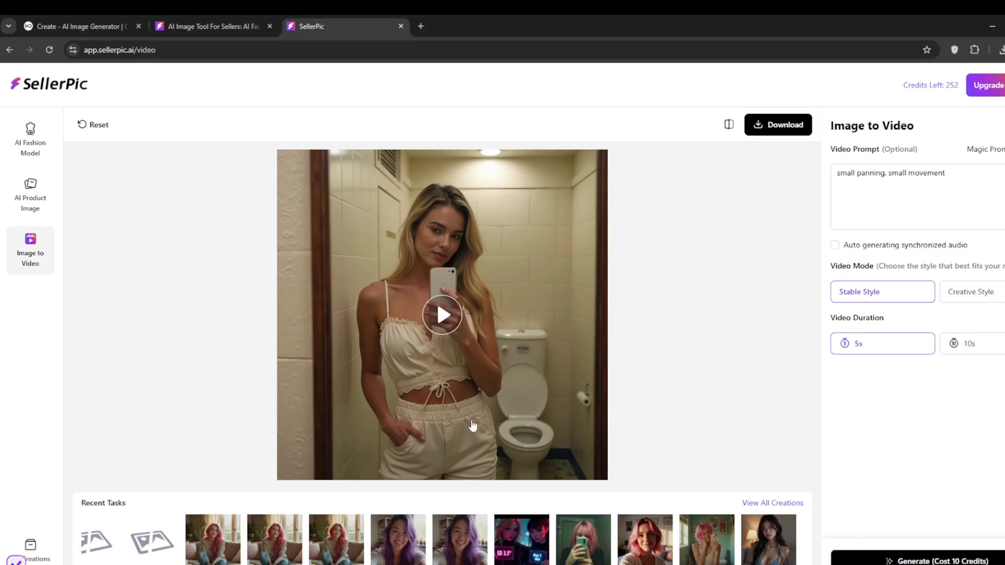
Watch the latest video in the player twice, then close it.
left_click(442, 315)
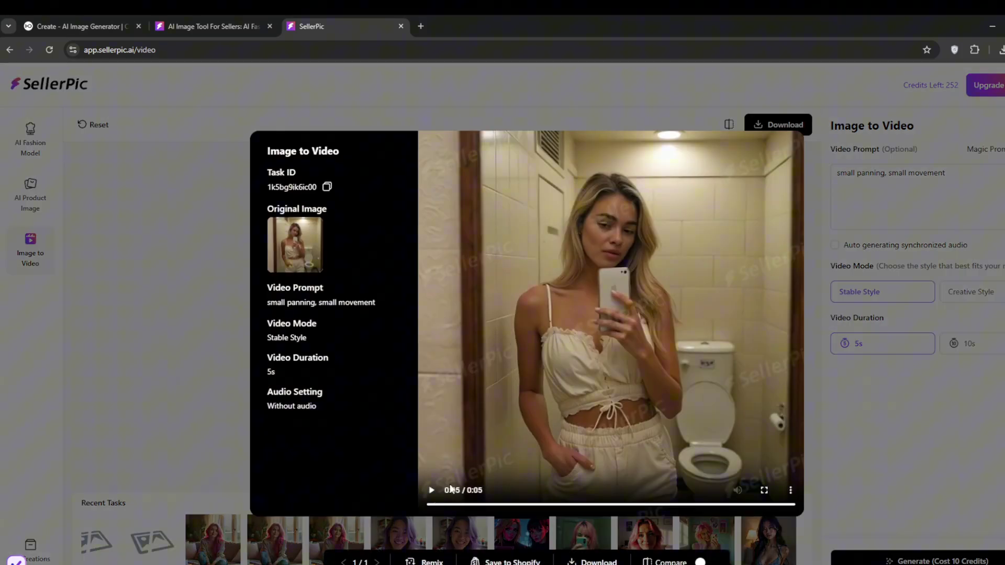
left_click(431, 490)
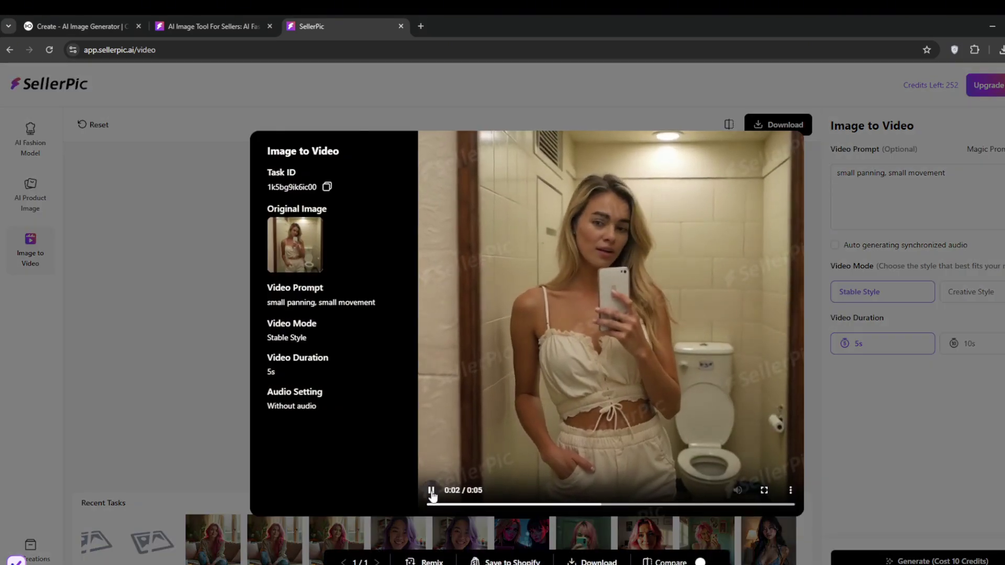
left_click(432, 491)
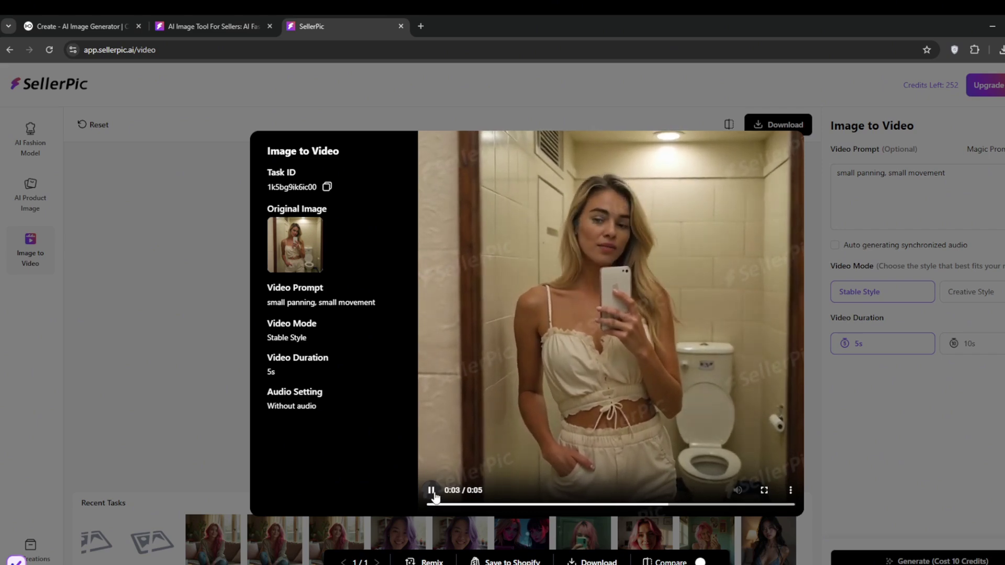
left_click(760, 91)
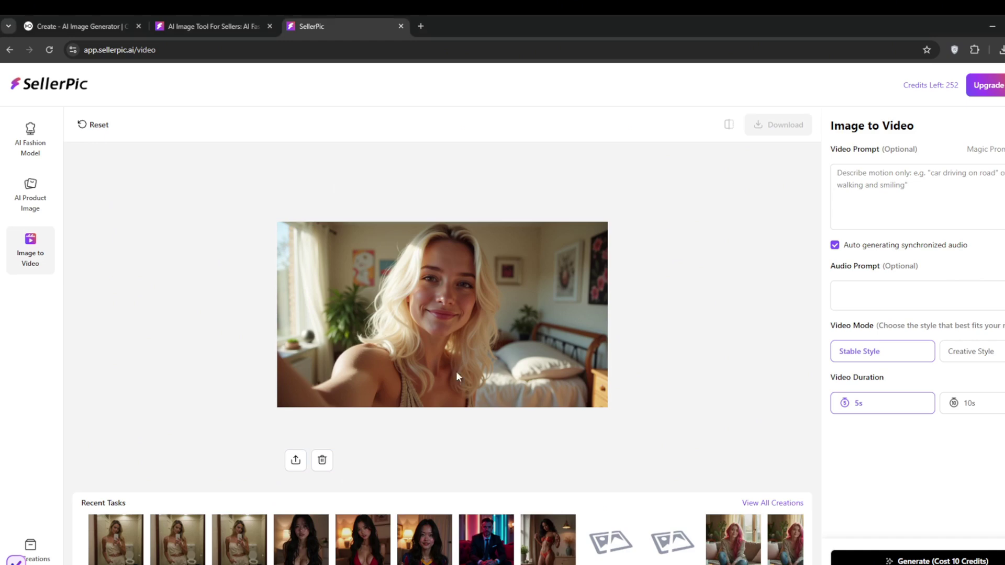
Enter a small camera-movement video prompt and audio prompt 'bird chirpings, bird singing'.
type("small camera panning around the room for a little")
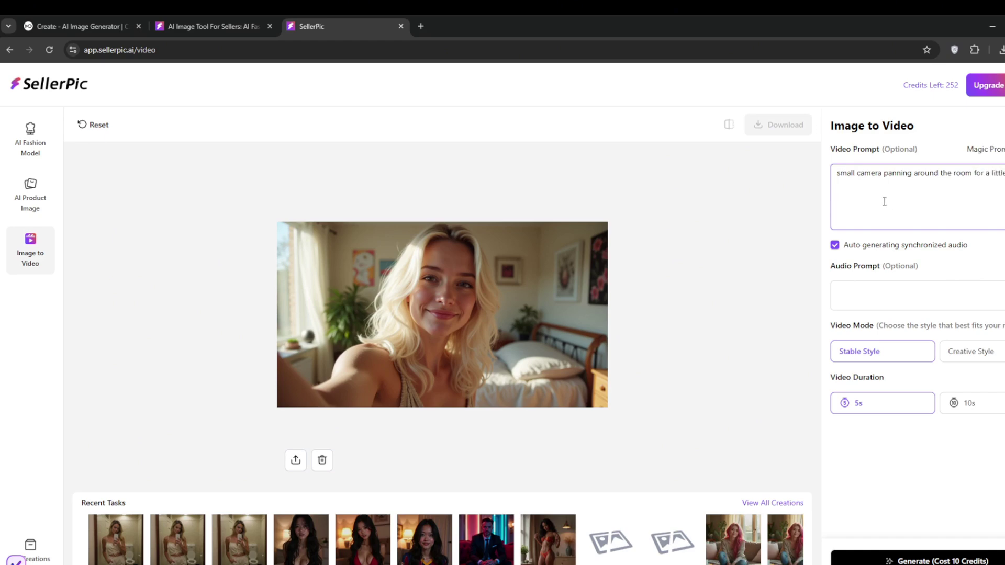
left_click(880, 292)
type("bird")
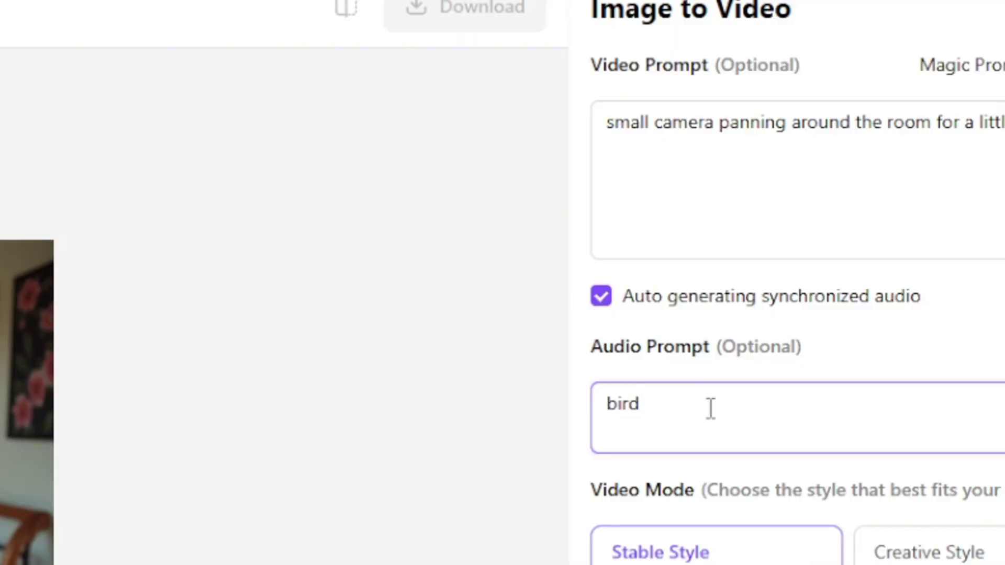
type(" chirpings, bird singing")
Correct 'swosshing' to 'swooshing' in the wind sound prompt and generate the bedroom video.
key("ctrl+a")
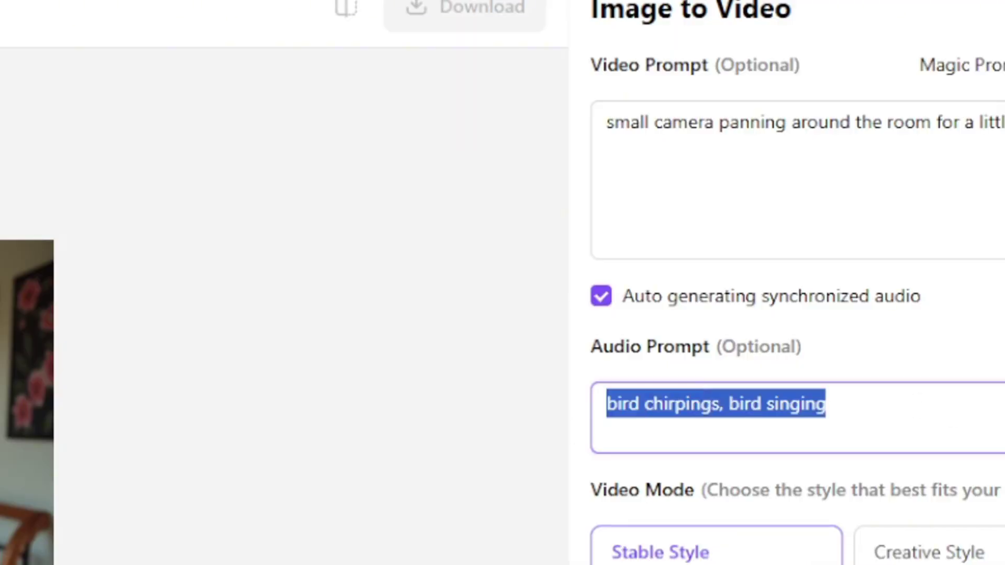
left_click(951, 272)
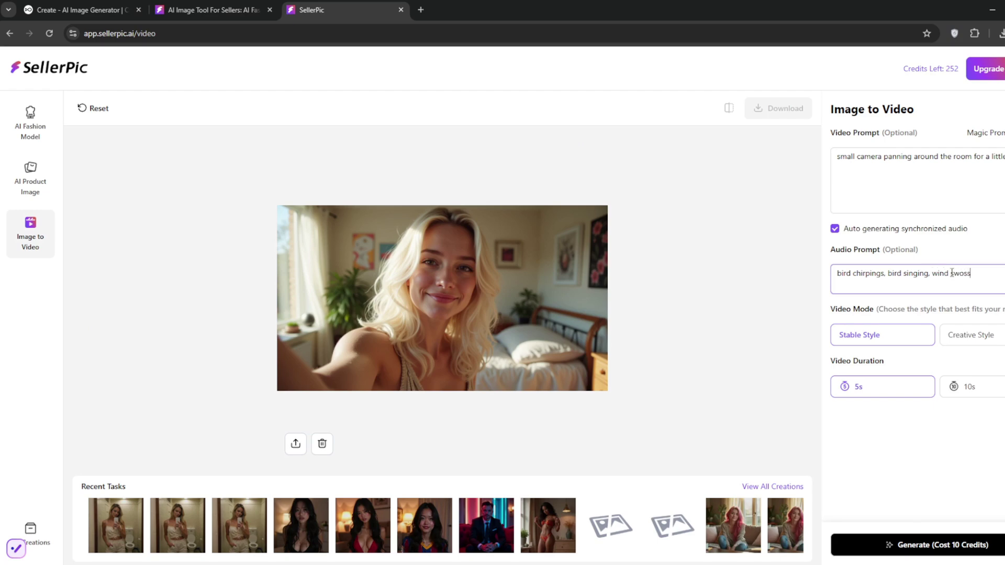
right_click(951, 272)
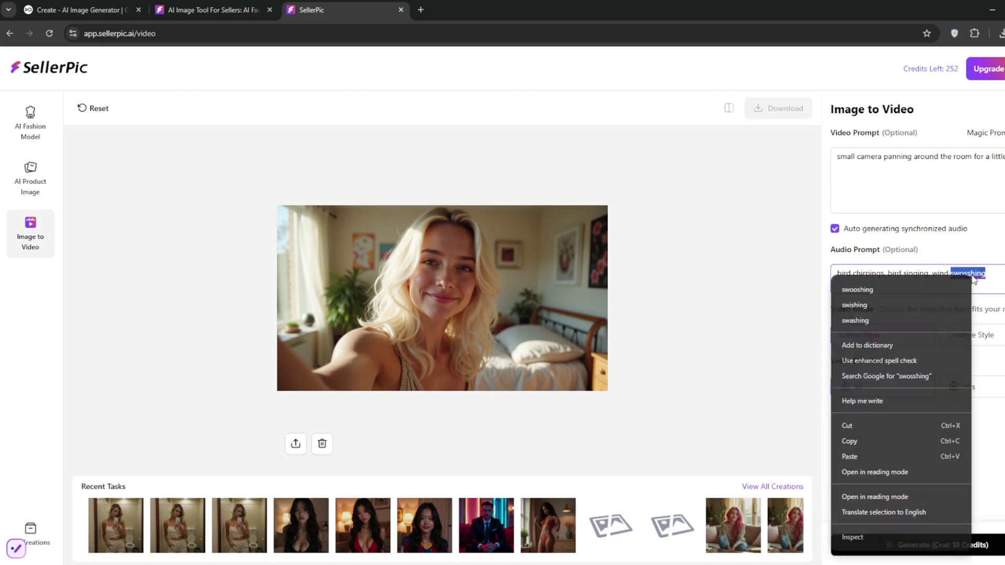
left_click(923, 287)
left_click_drag(988, 272, 931, 272)
left_click(904, 544)
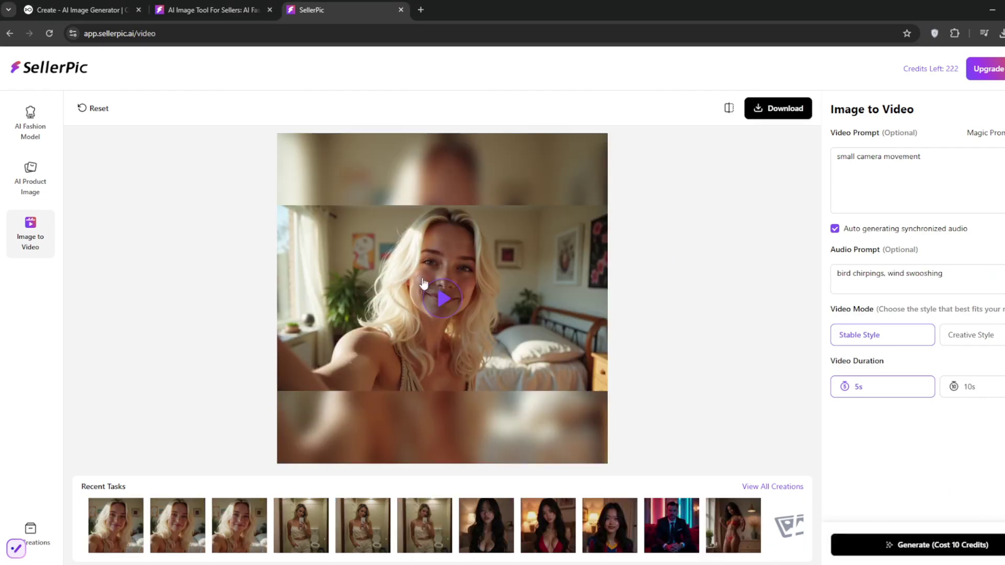
Open the finished bedroom video and replay it from the start twice.
left_click(438, 288)
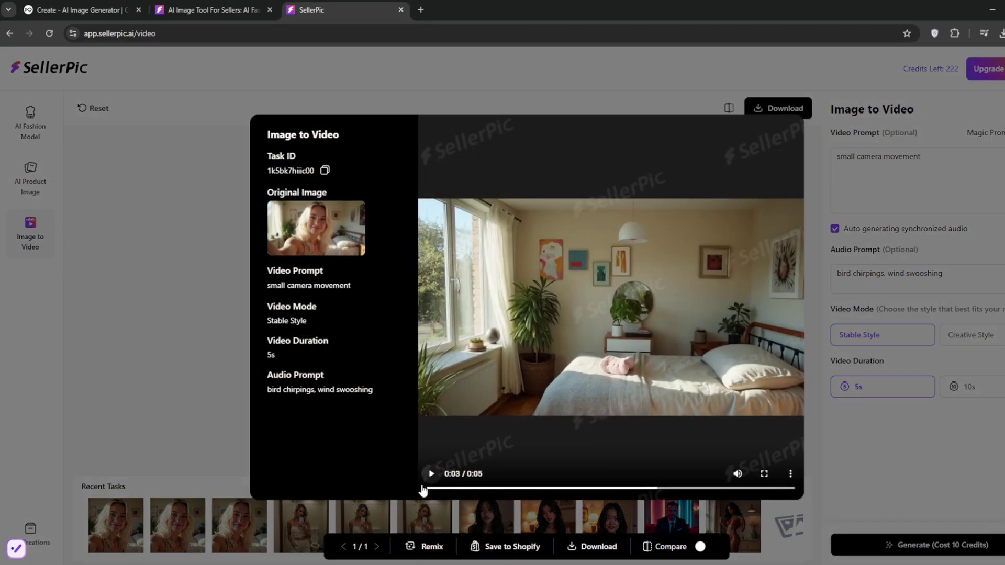
left_click_drag(660, 490, 430, 488)
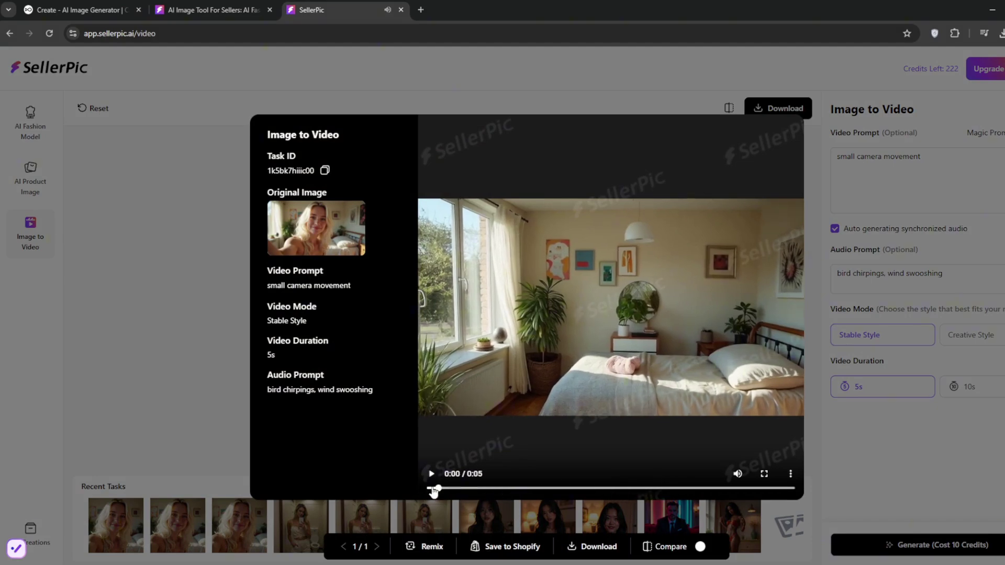
left_click(431, 473)
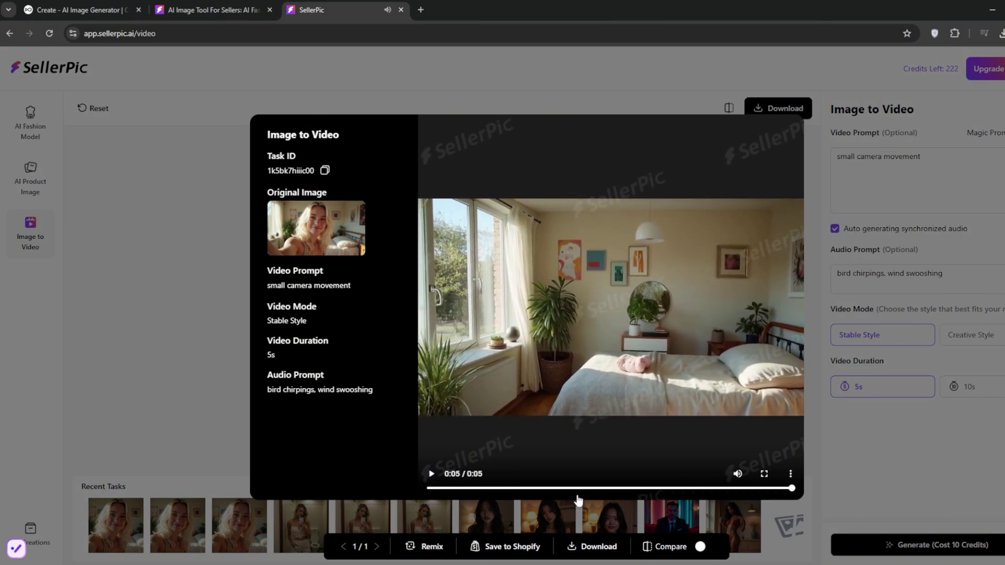
left_click_drag(791, 488, 428, 488)
left_click(432, 474)
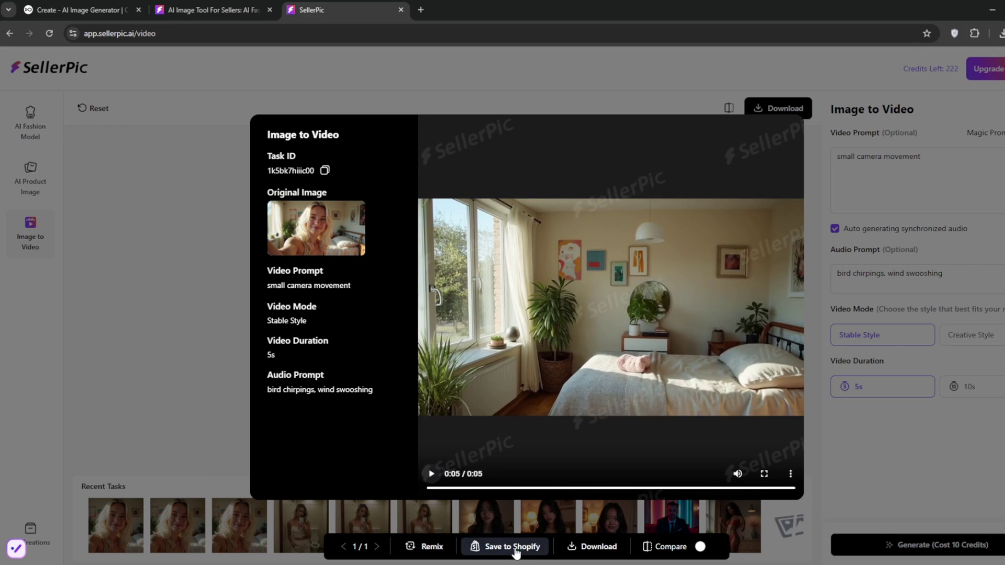
Download the bedroom selfie video as an MP4 and close the preview.
left_click(616, 550)
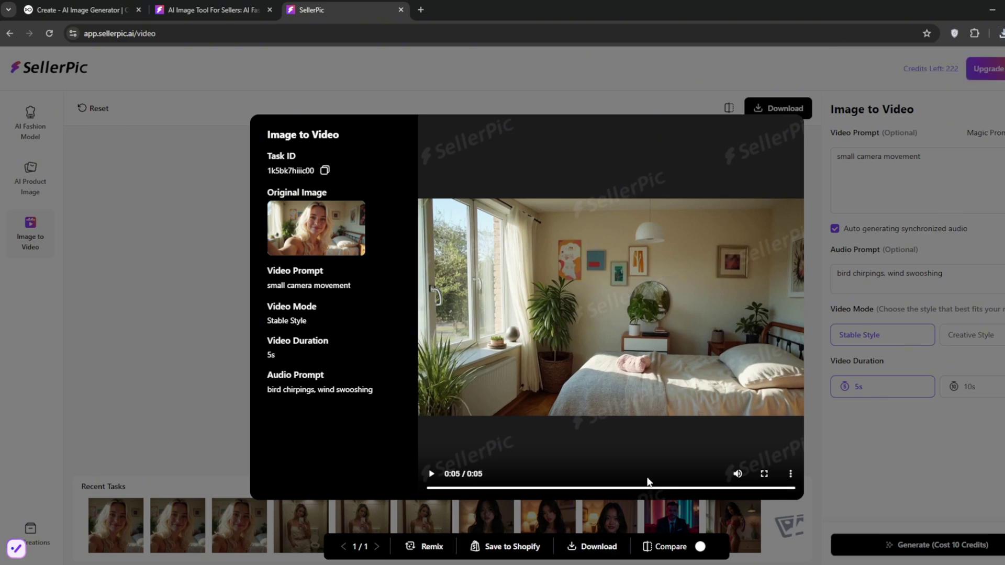
left_click(429, 486)
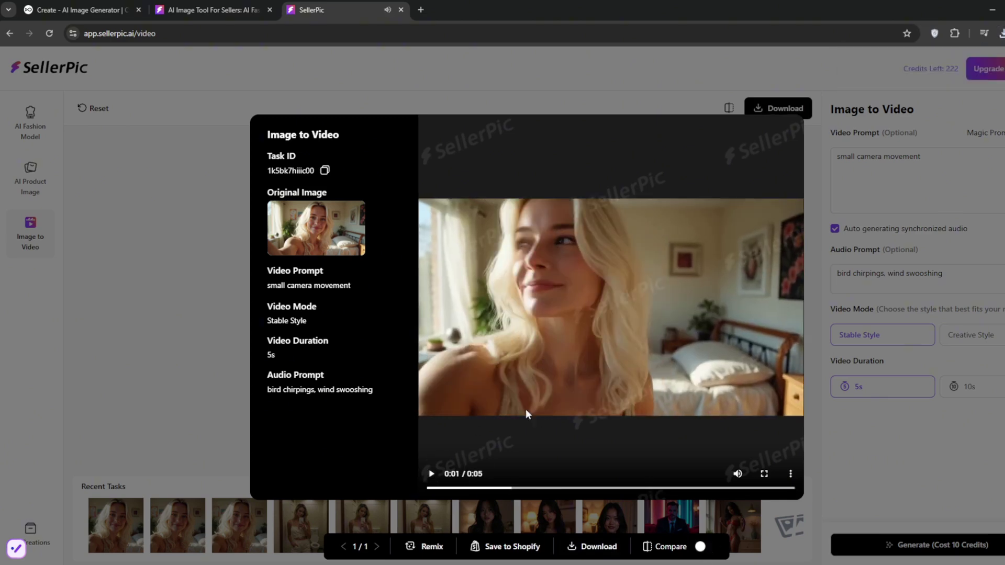
key("Escape")
key("ctrl+1")
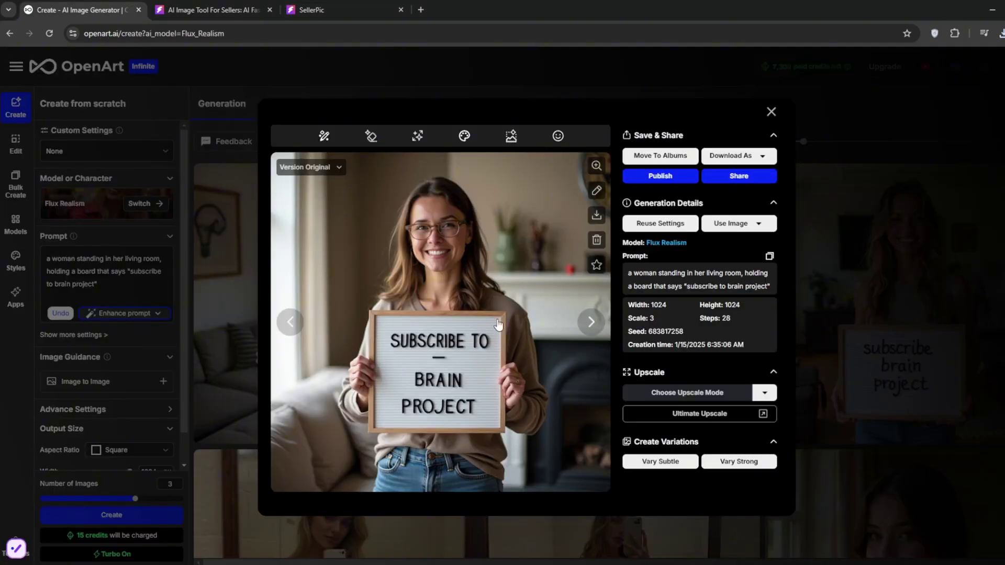
Upscale the letterboard image in OpenArt using the 4x + Face mode.
left_click(765, 392)
left_click(817, 453)
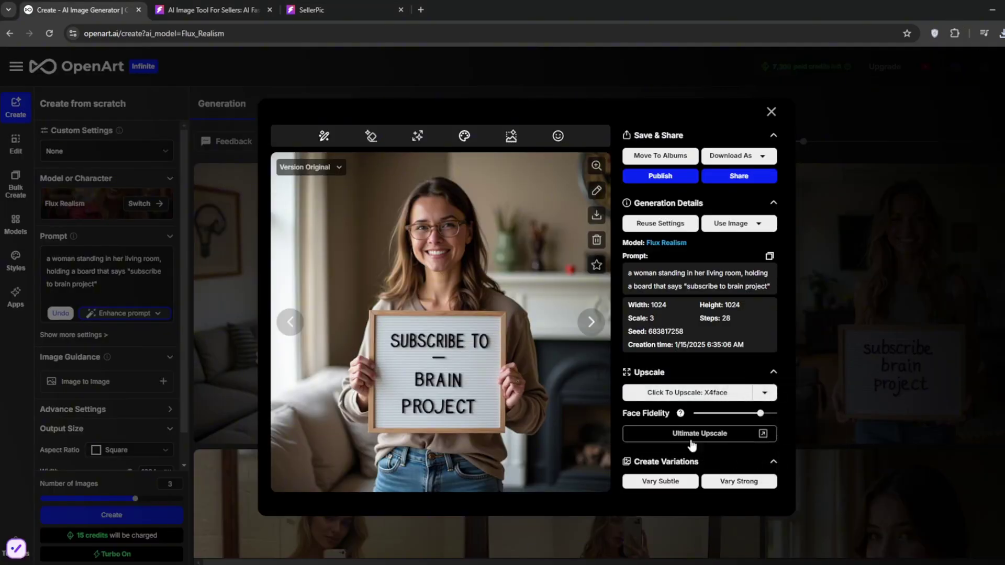
left_click(712, 398)
left_click(212, 10)
Reset the tool, drop in the downloaded letterboard image, disable audio, and generate a 5s video.
left_click(346, 9)
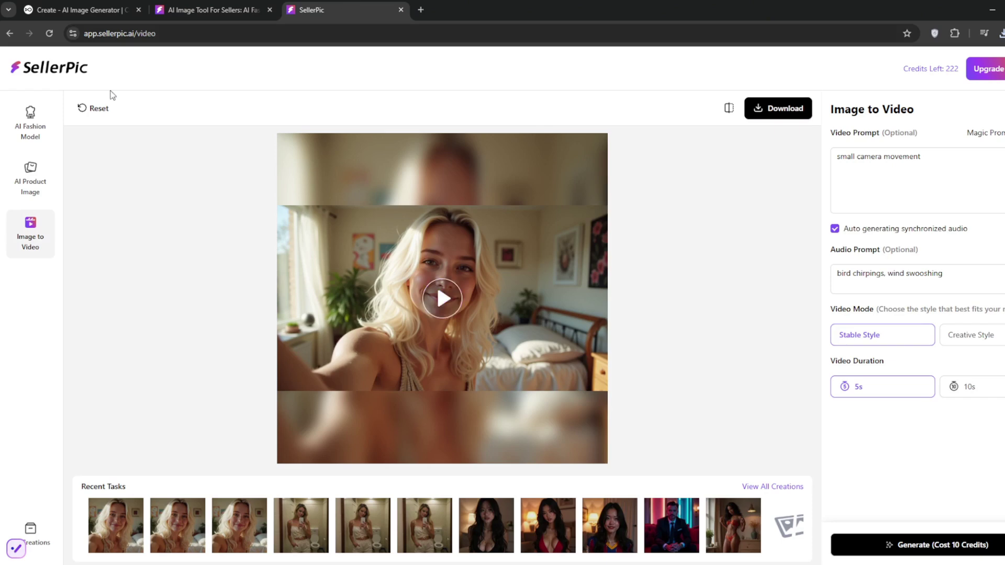
left_click(95, 108)
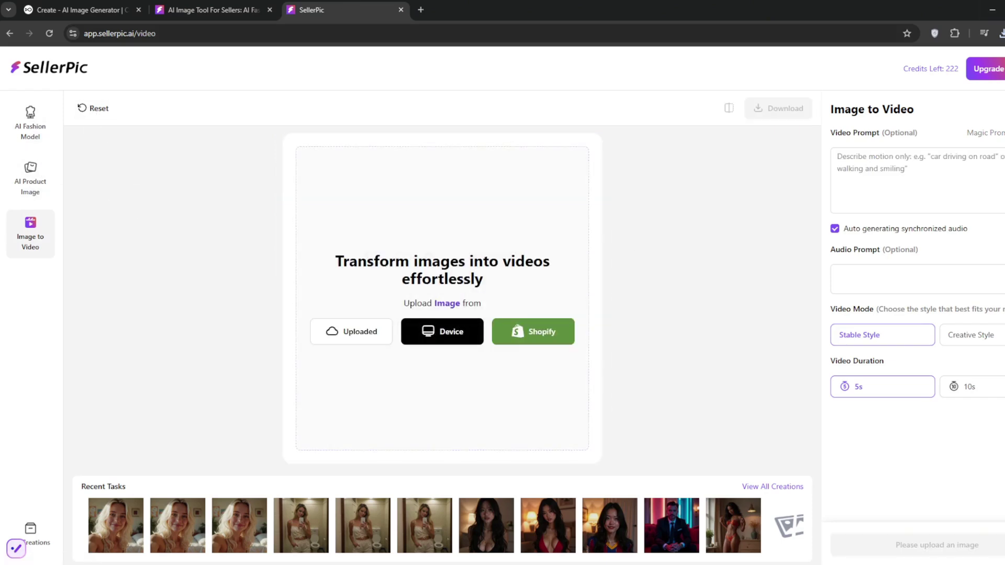
left_click(1000, 32)
left_click_drag(921, 91, 447, 290)
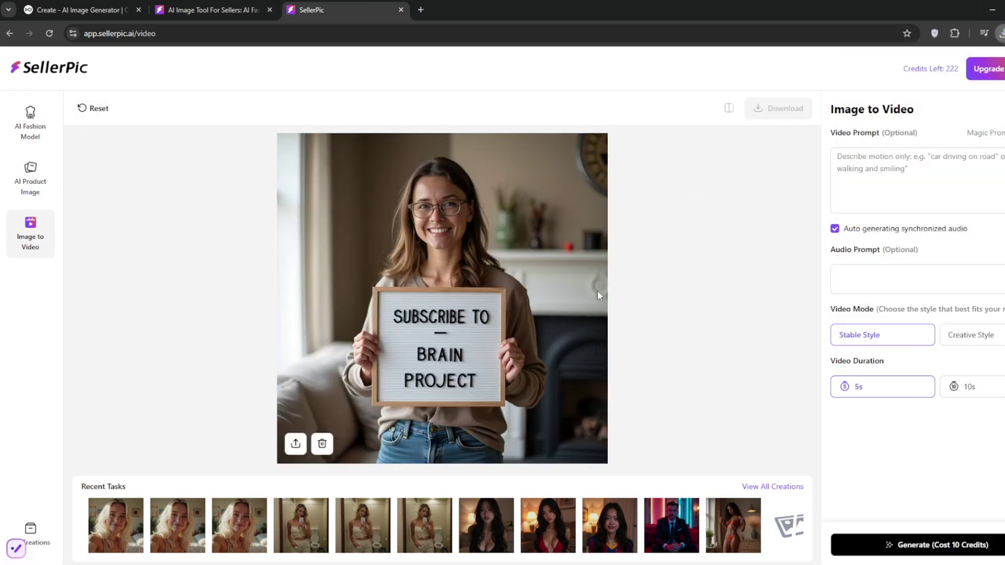
left_click(834, 228)
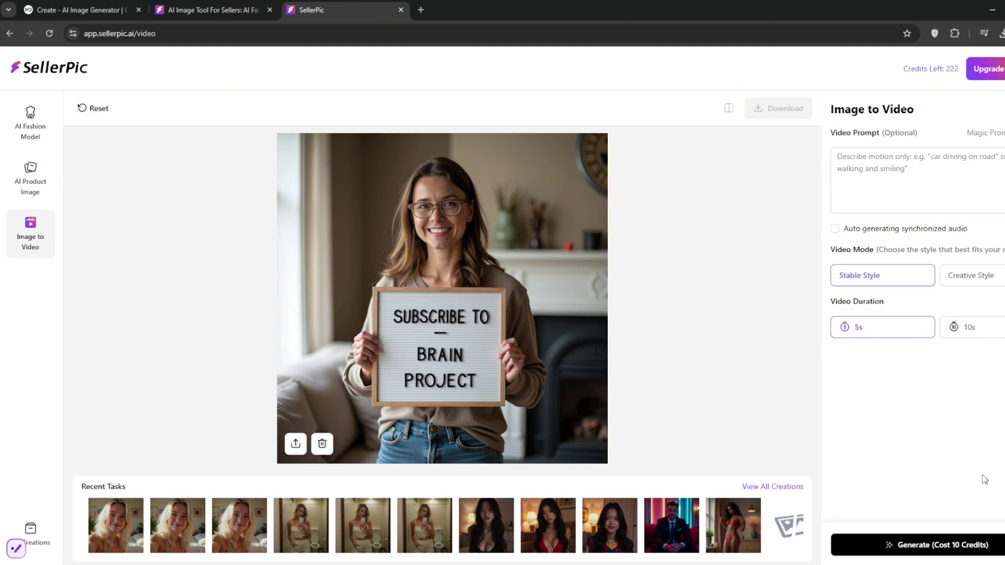
left_click(913, 544)
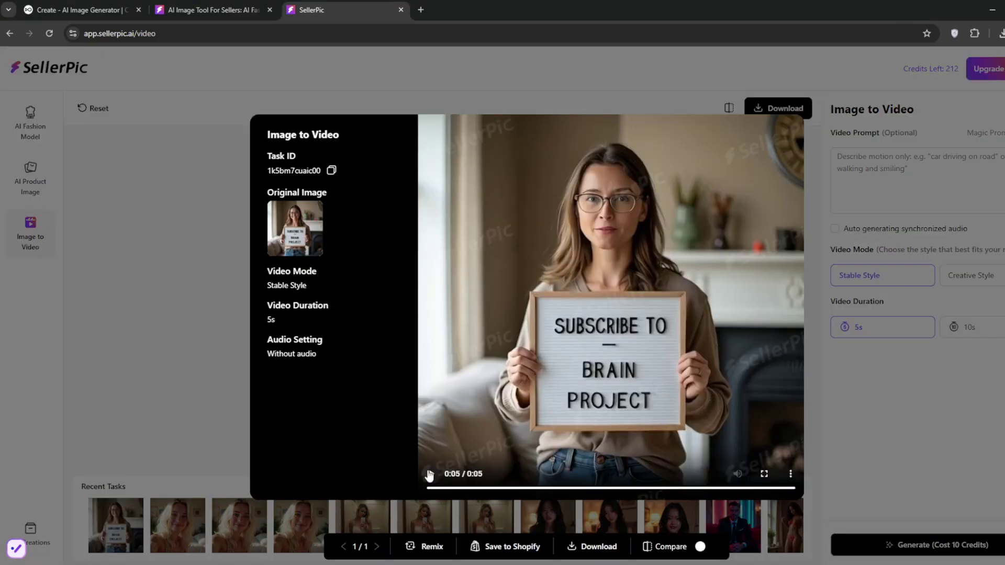
Replay the letterboard video twice, then close the preview.
left_click(429, 474)
left_click(430, 474)
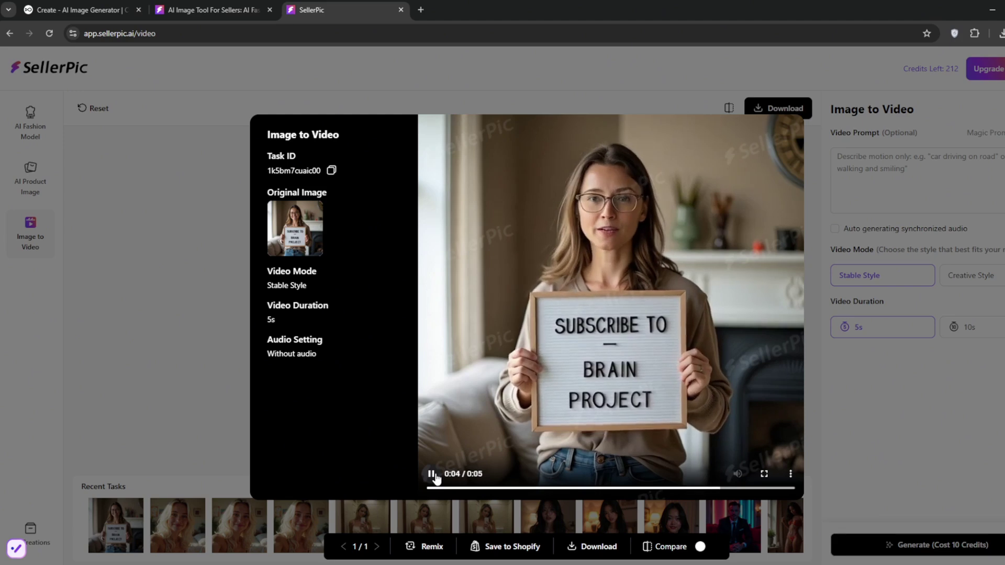
left_click(855, 496)
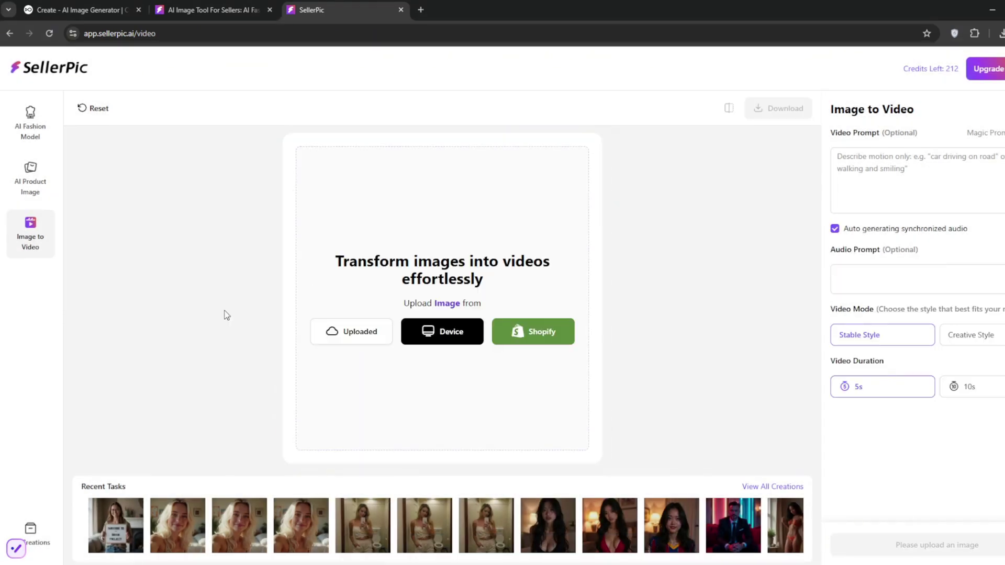
Upscale the sample black high-top shoe image to 4K with the Image Enhancer.
left_click(32, 178)
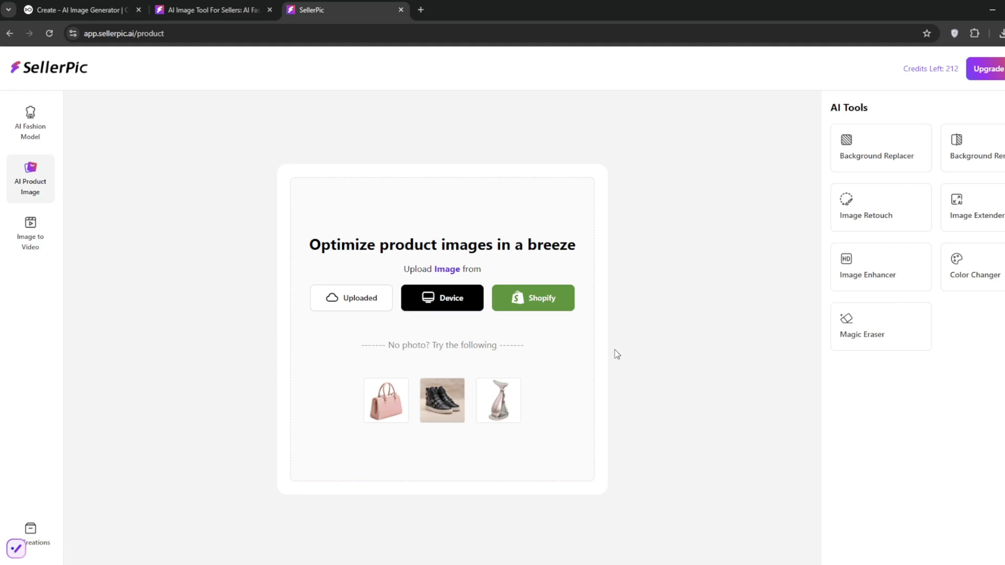
left_click(443, 407)
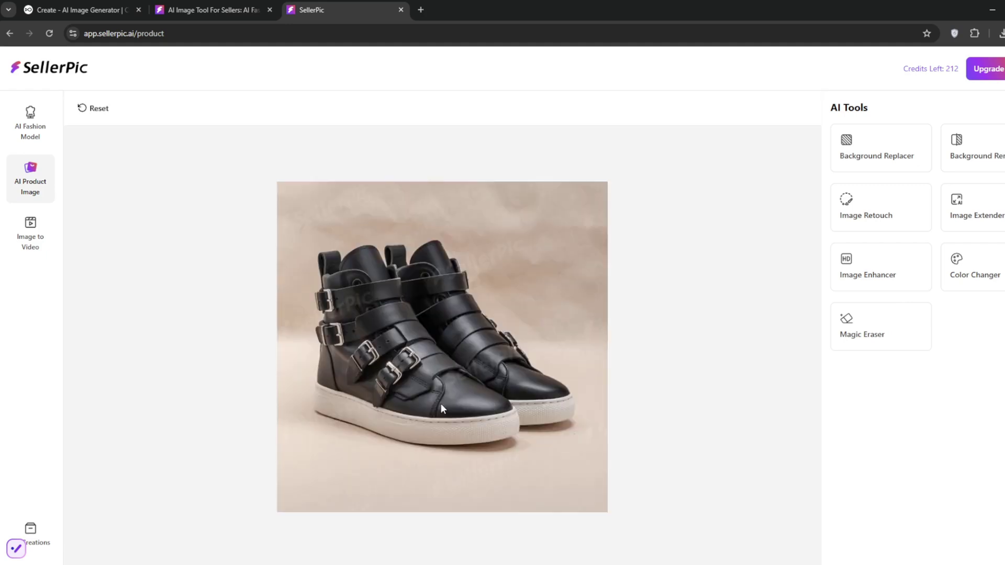
left_click(877, 263)
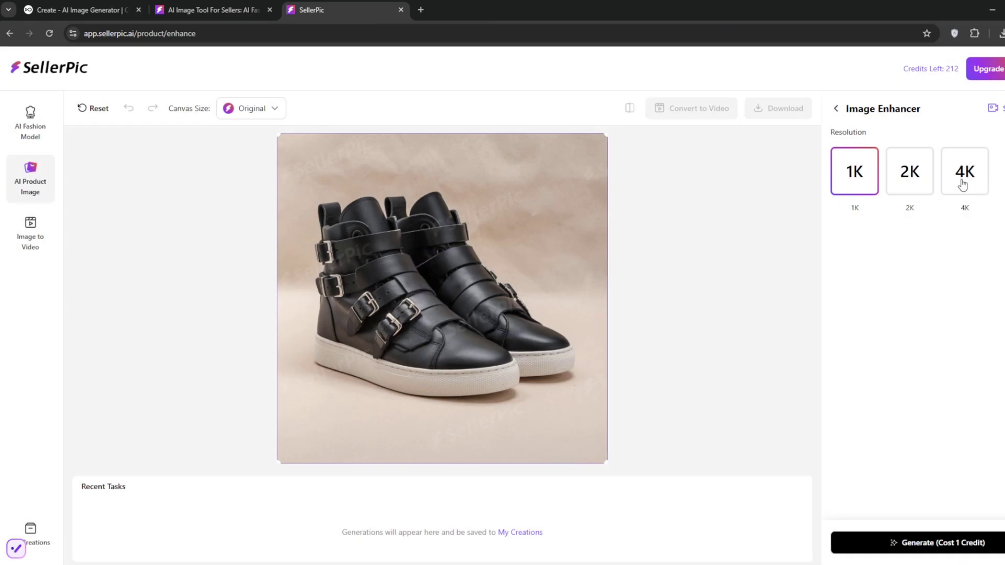
left_click(962, 185)
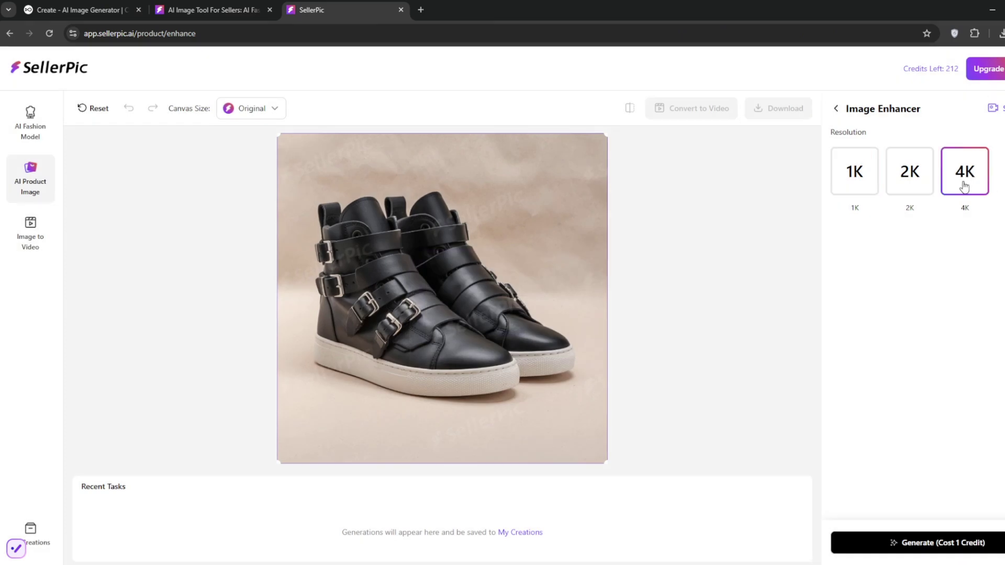
left_click(940, 541)
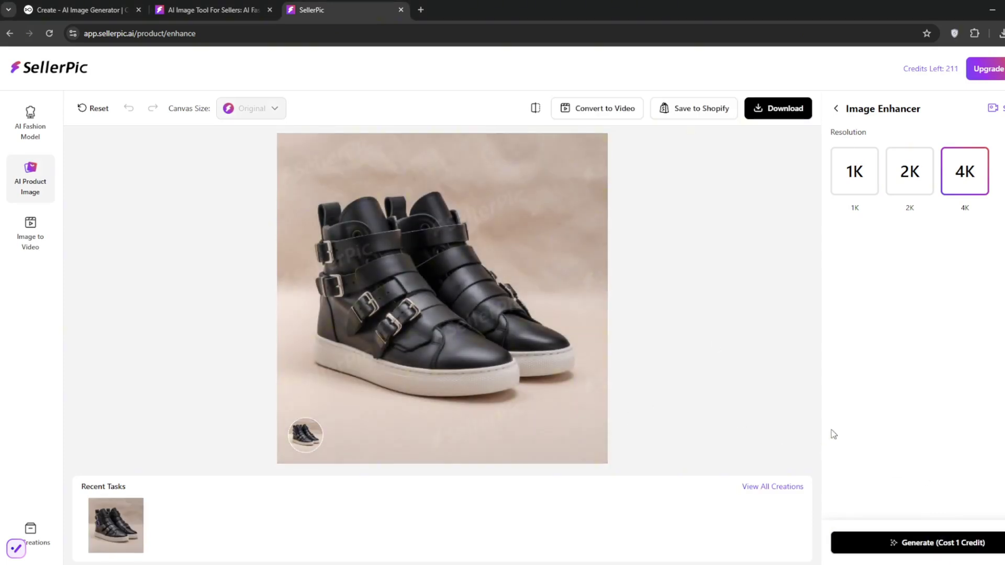
left_click(836, 108)
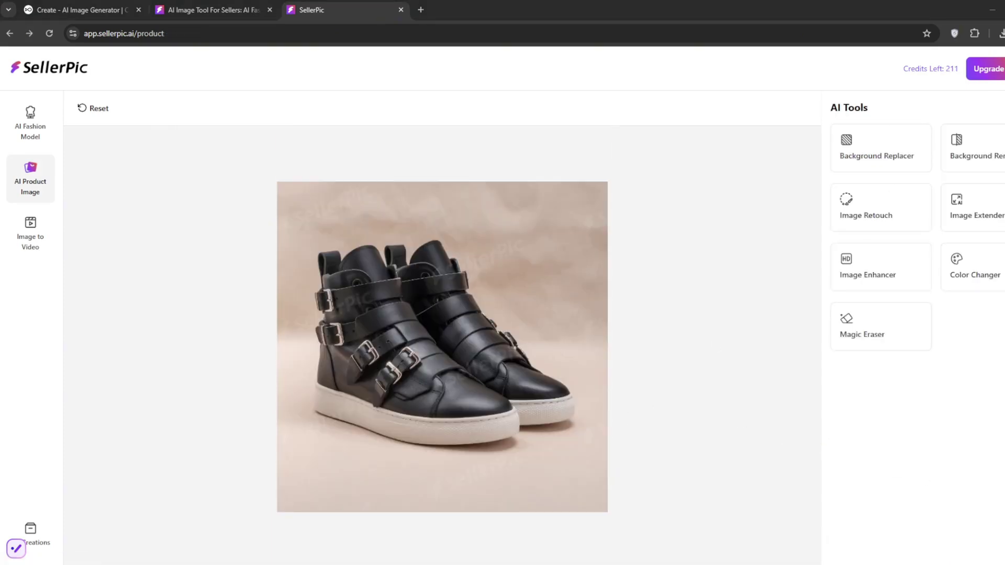
Select the black sneaker's white soles in Color Changer and recolor them red.
left_click(978, 277)
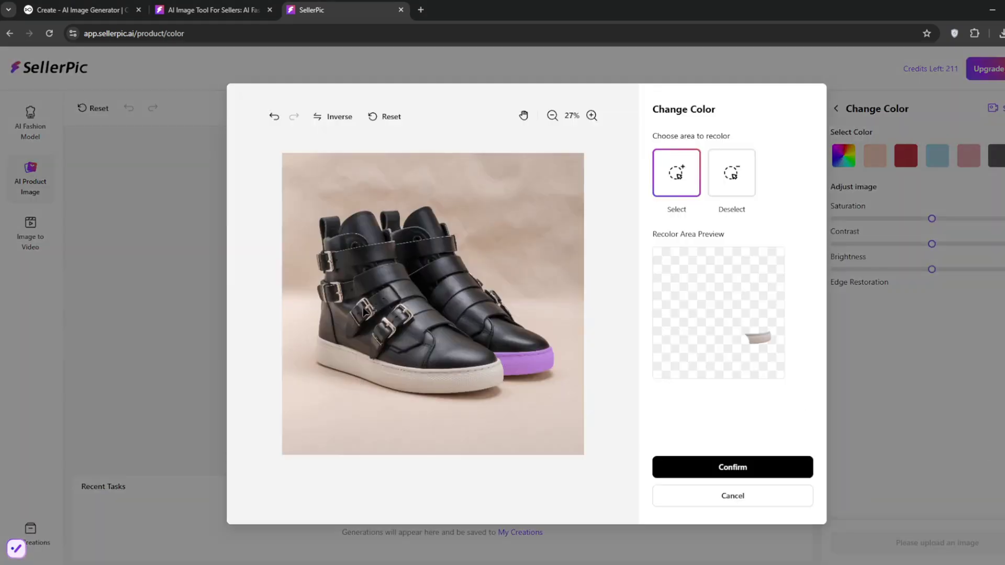
left_click(410, 385)
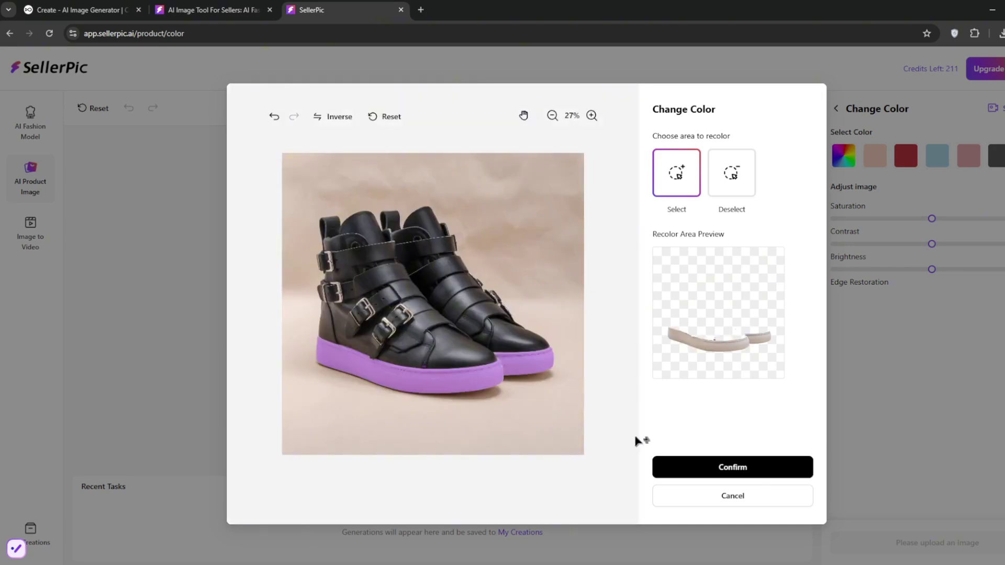
left_click(726, 469)
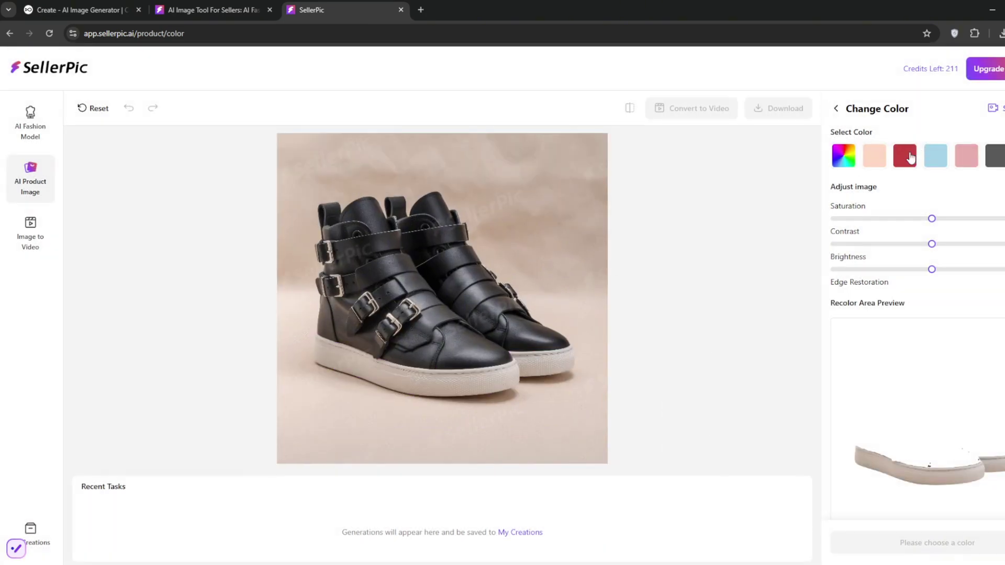
left_click(911, 157)
left_click(935, 155)
left_click(874, 155)
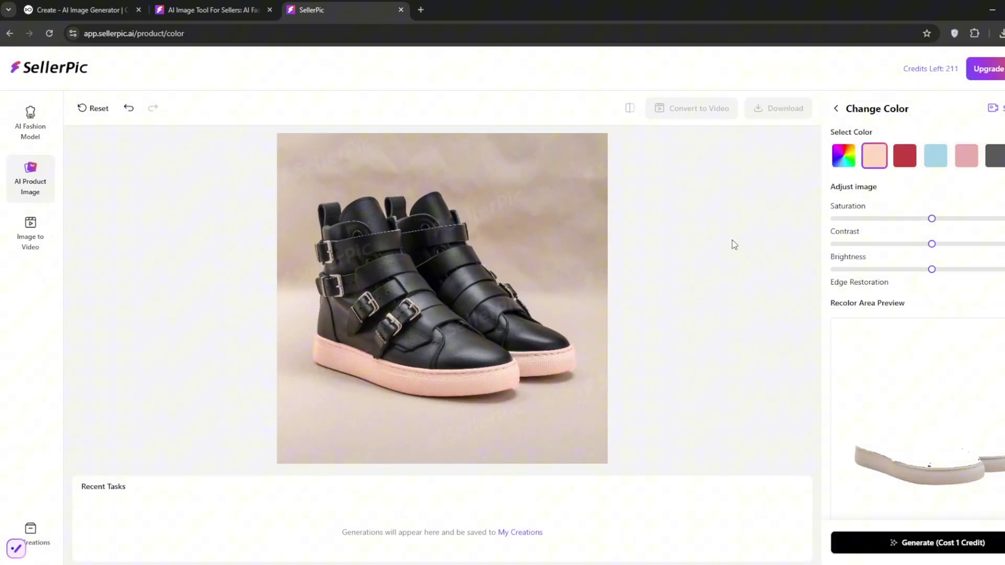
left_click(905, 155)
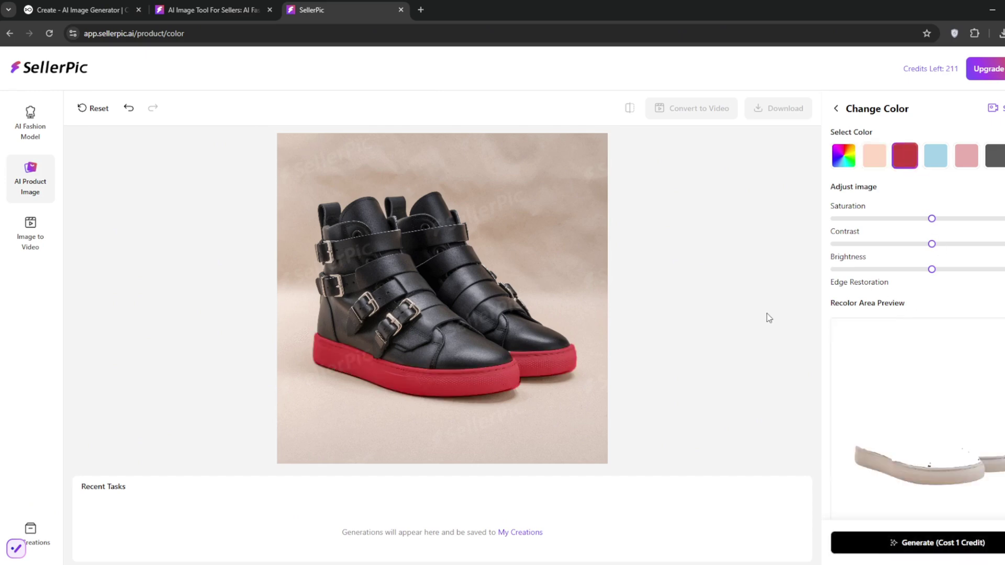